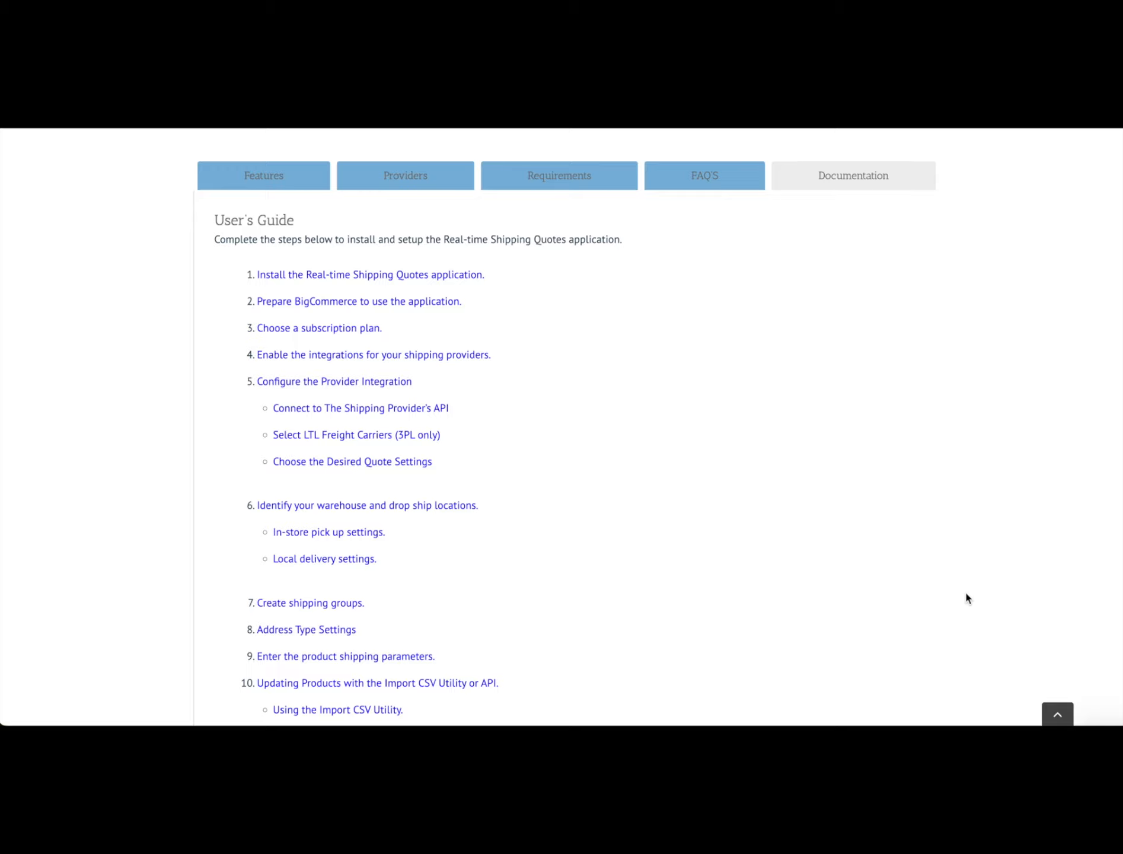
- Install the Real-time Shipping Quotes by Eniture Technology app from the BigCommerce App Marketplace
scroll(965, 594, down, 1)
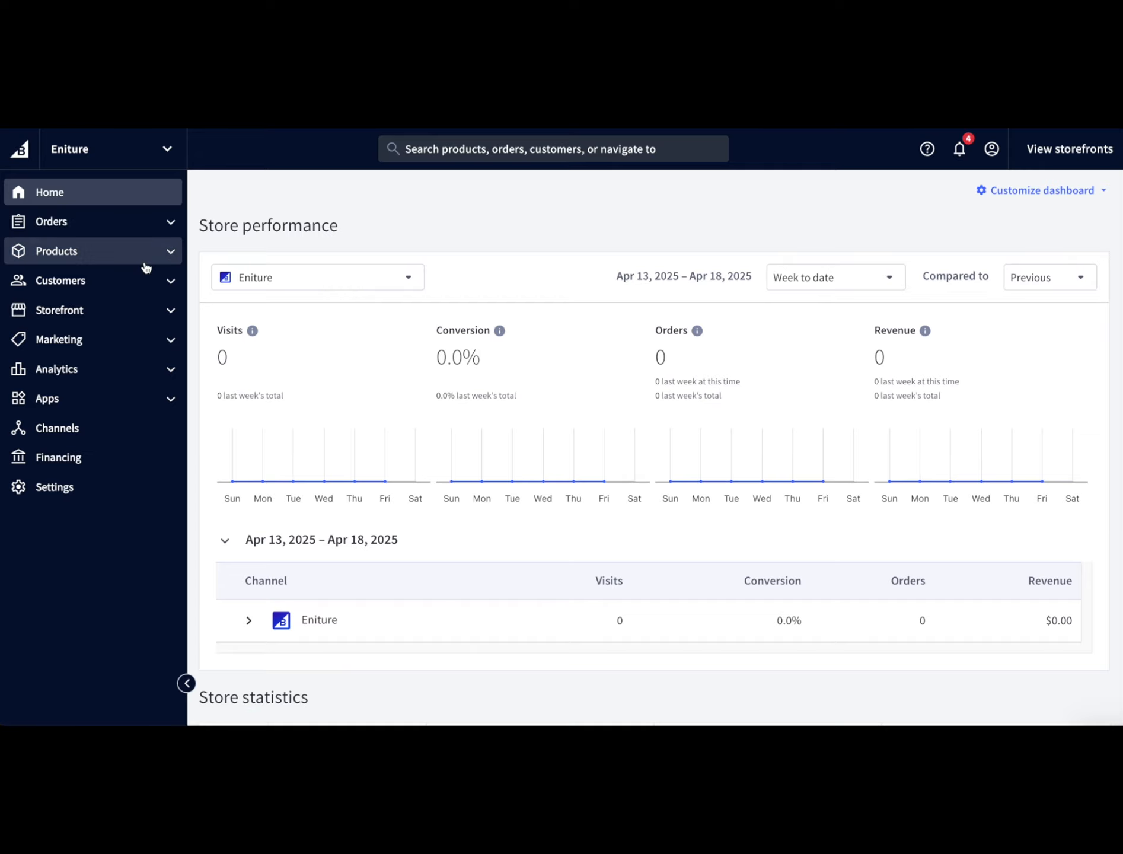
click(56, 402)
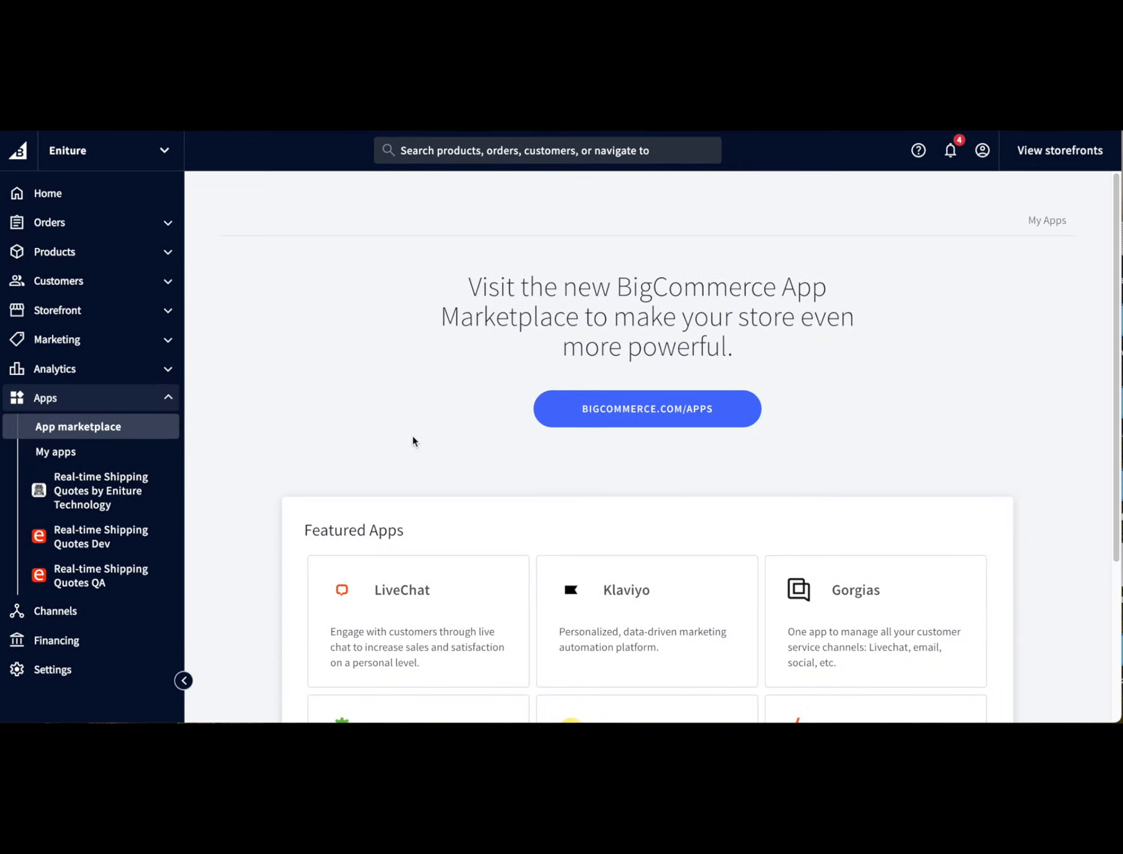
click(594, 412)
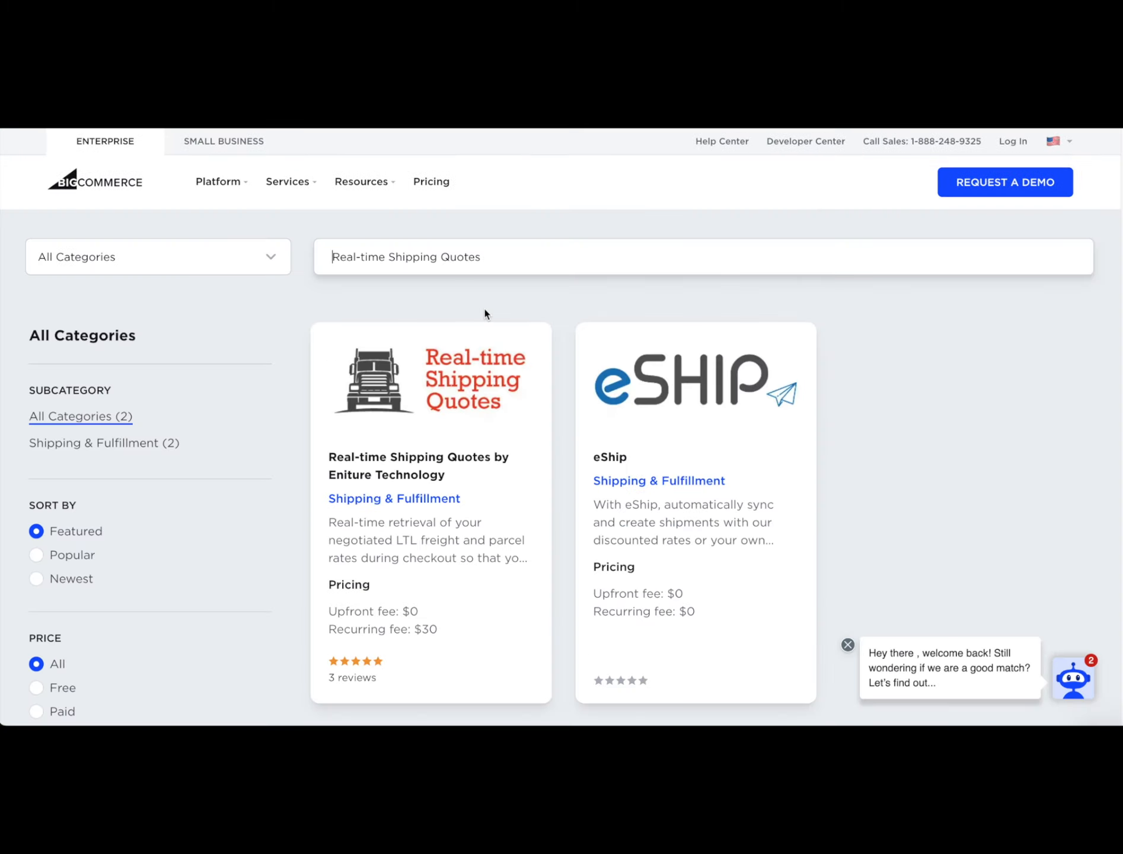
click(448, 392)
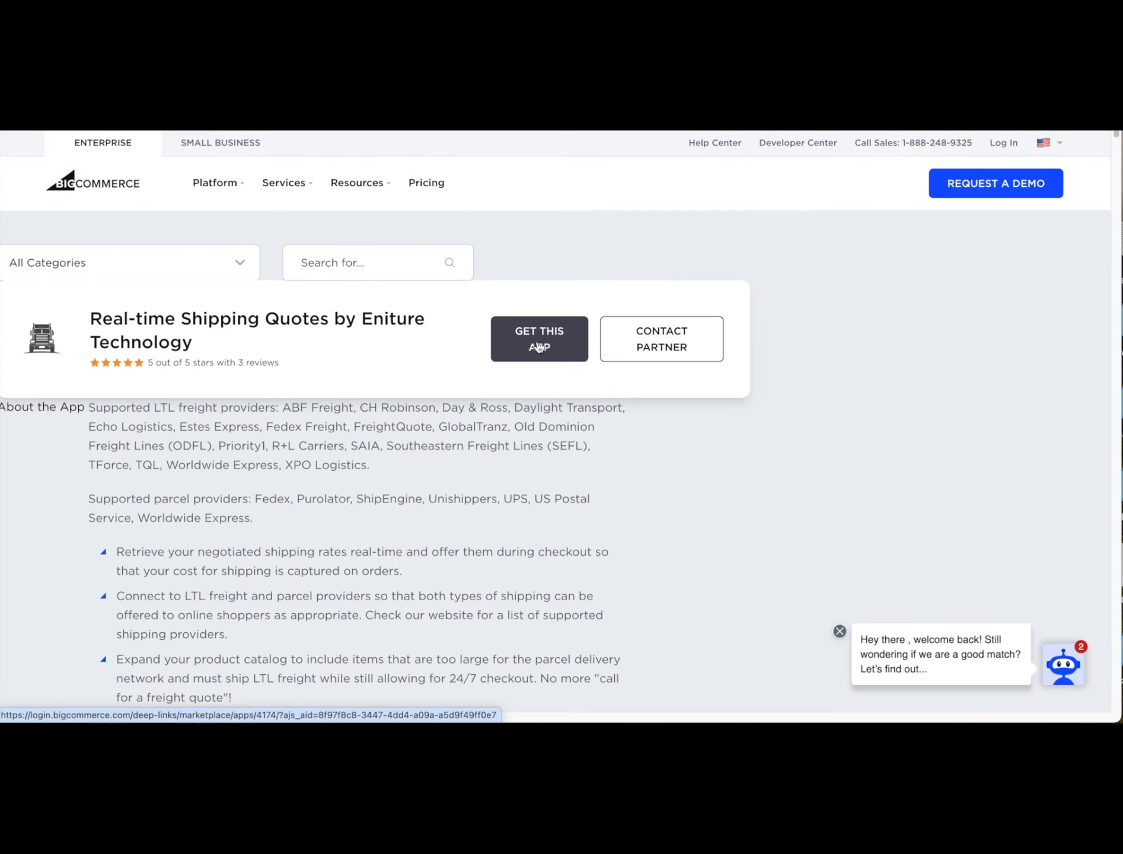
click(538, 347)
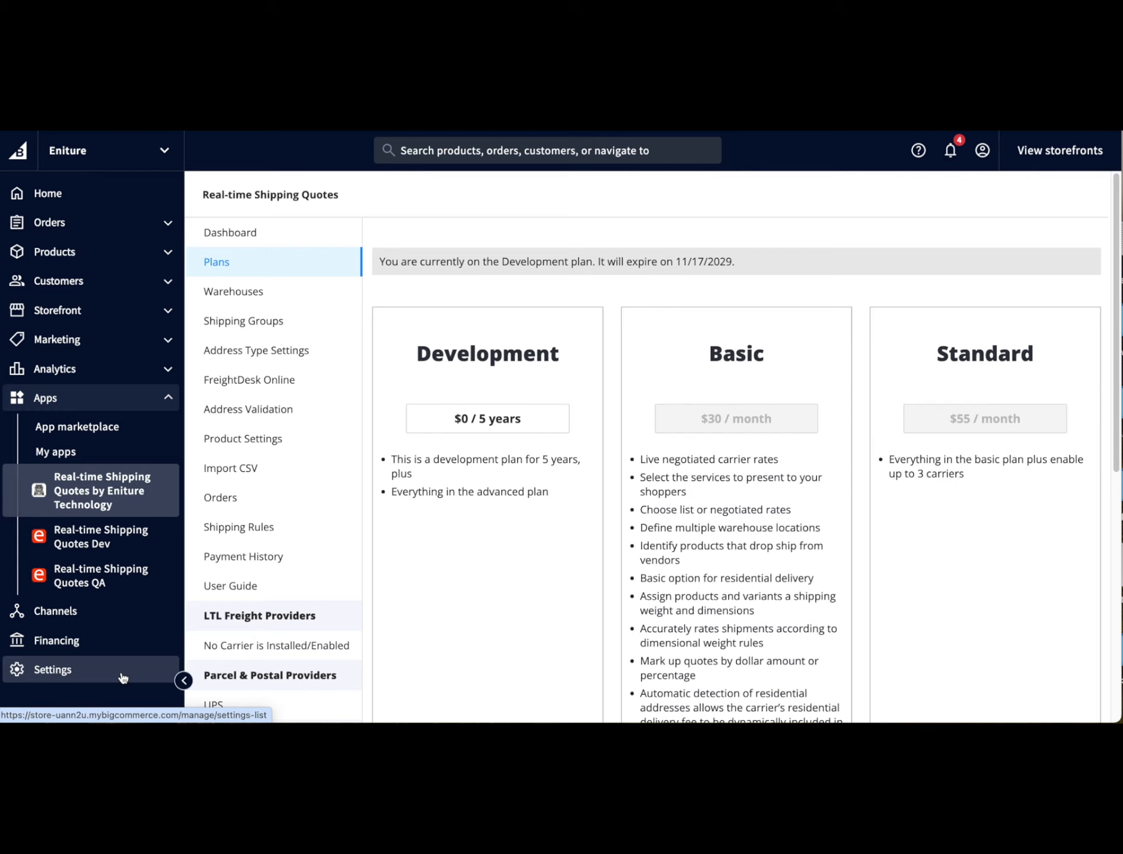
- Open the store's Shipping settings and toggle the checkout shipping options switch between Default and Advanced
click(123, 678)
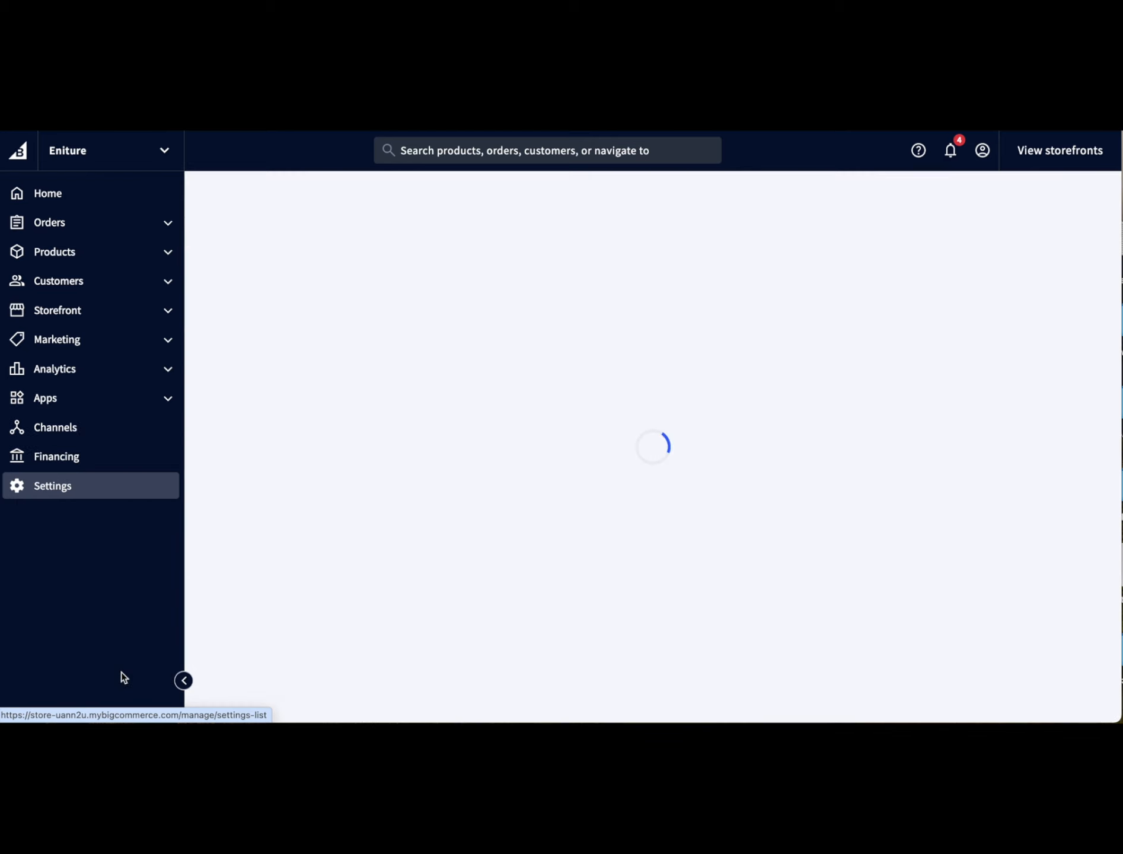
click(318, 540)
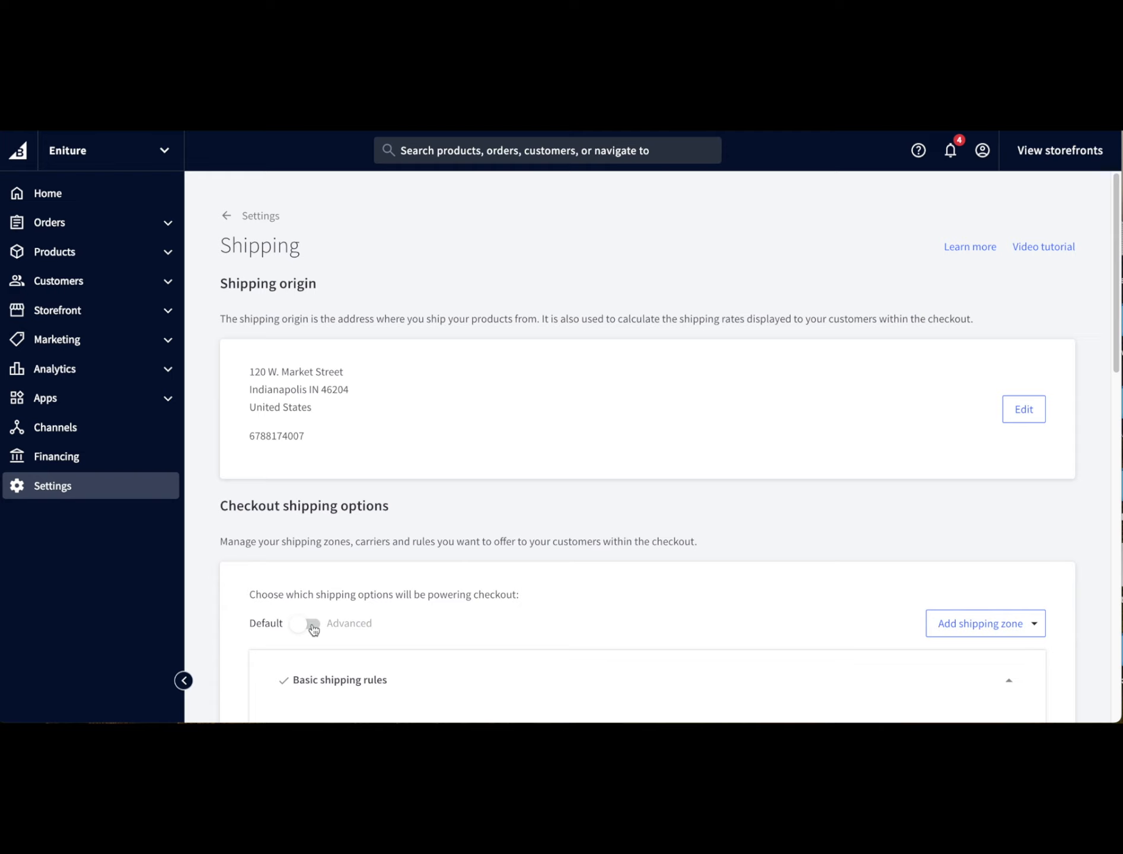
click(313, 628)
click(300, 626)
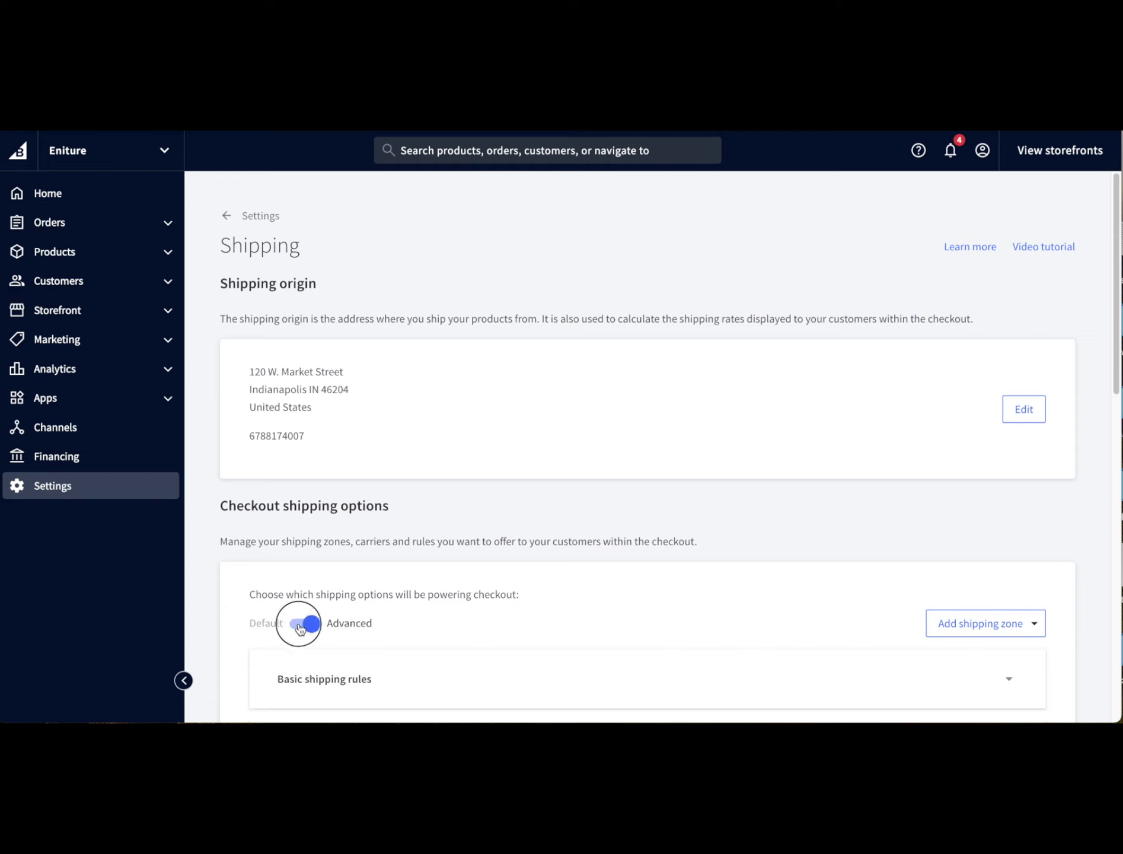
- Edit the United States shipping zone and enable Real-Time Shipping Quotes by Eniture Technology as a real-time carrier
scroll(443, 592, down, 3)
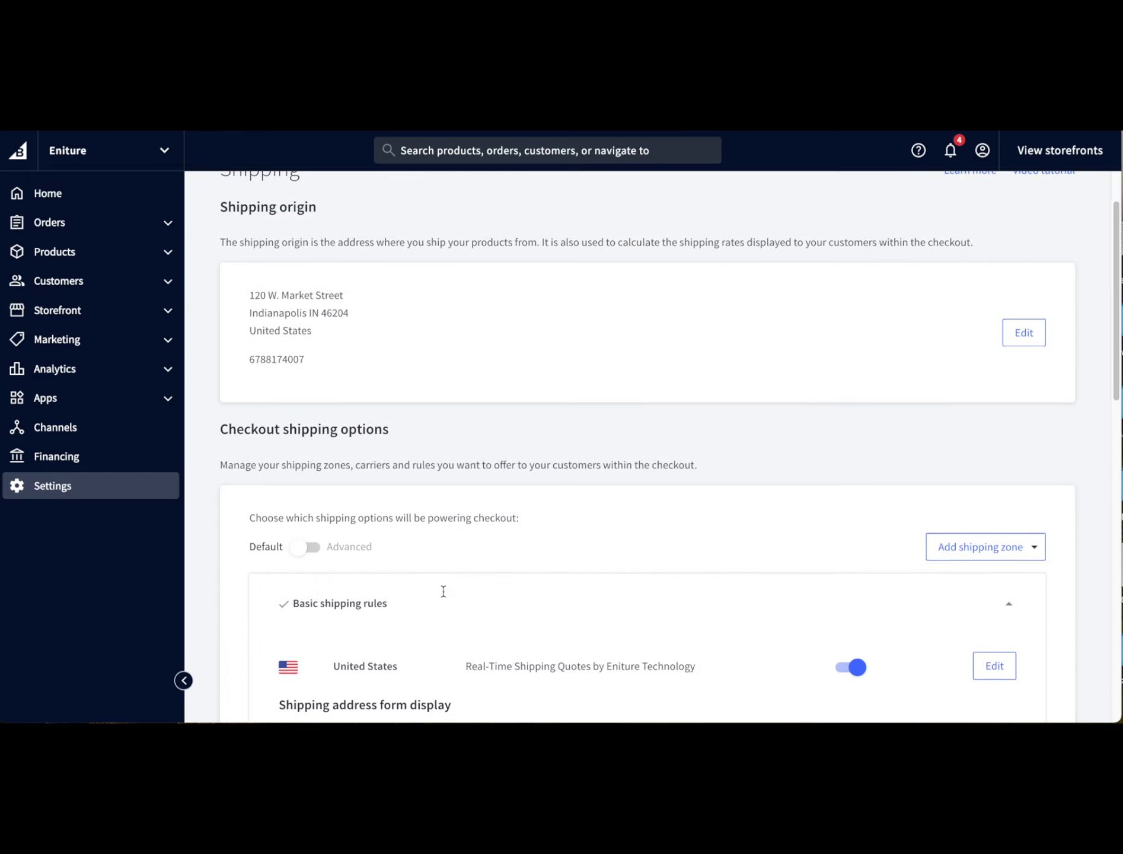
scroll(444, 595, down, 2)
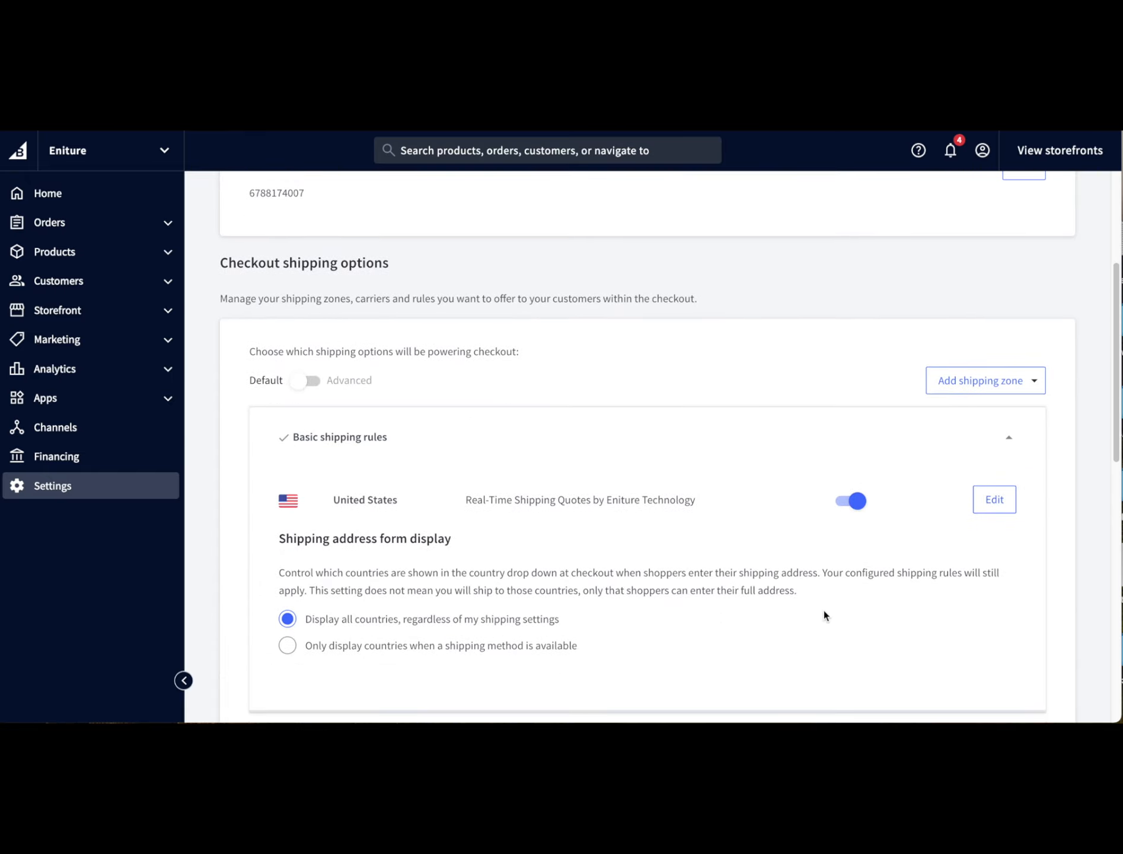
click(1000, 508)
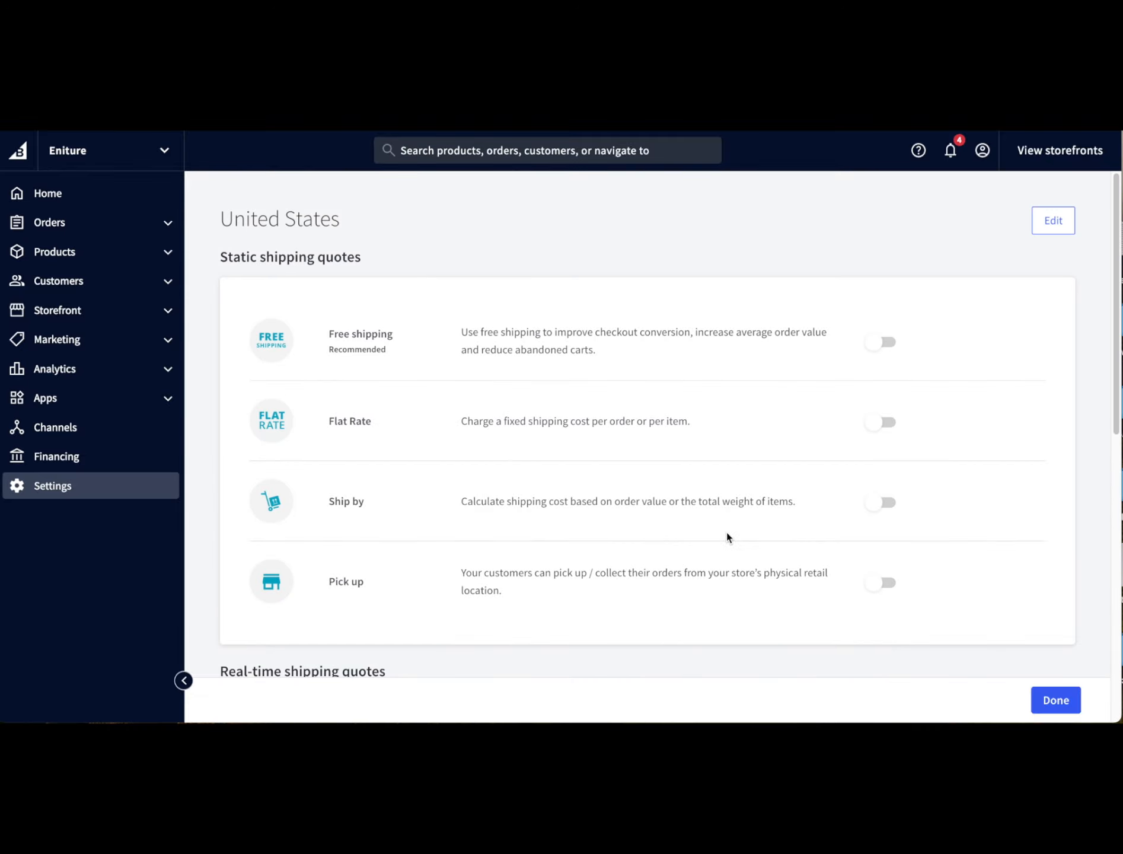
scroll(727, 537, down, 10)
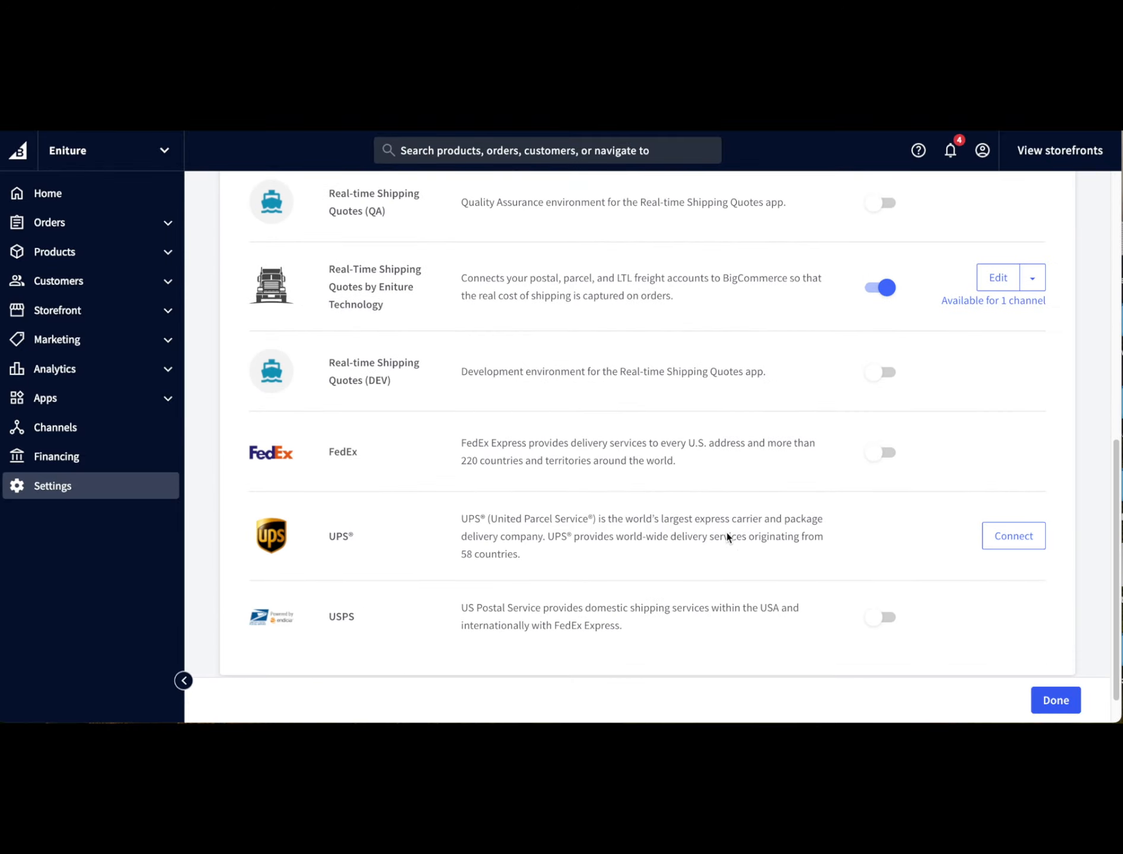
scroll(878, 285, down, 1)
click(895, 251)
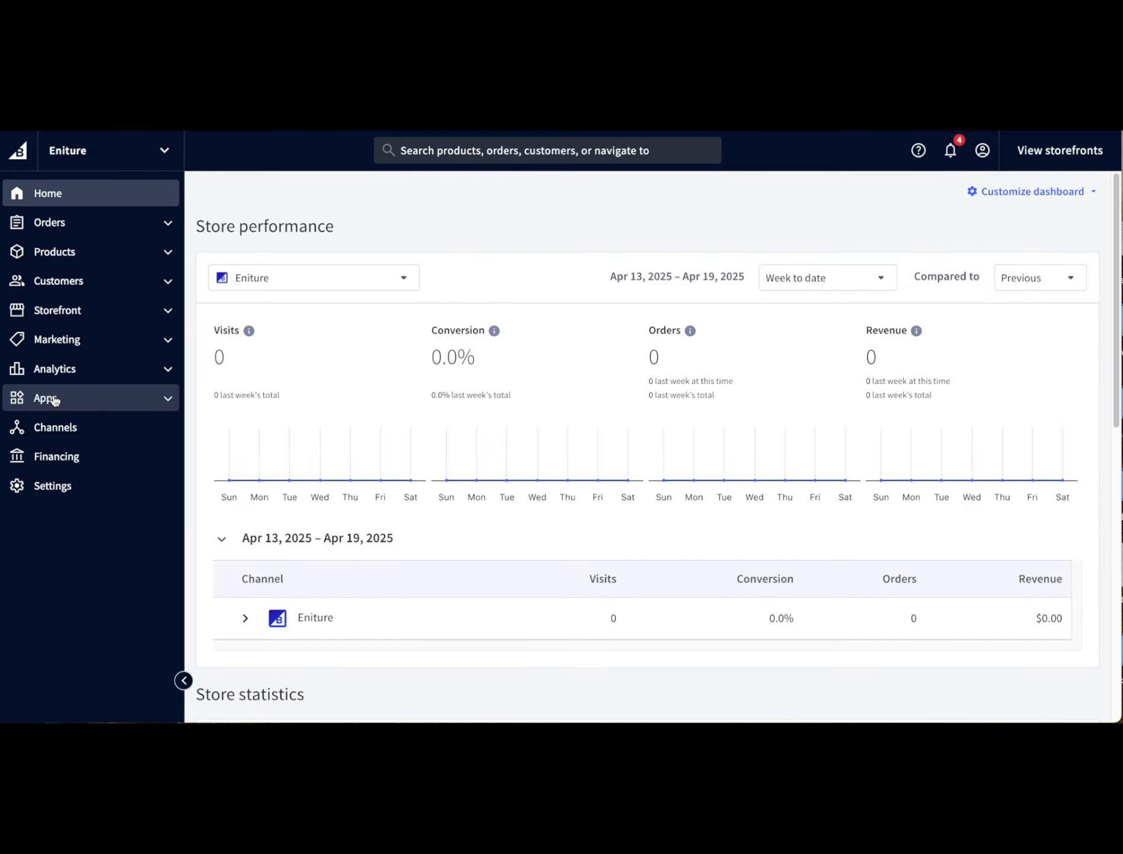
- Open the Real-time Shipping Quotes app and review its Plans and Dashboard pages
click(53, 400)
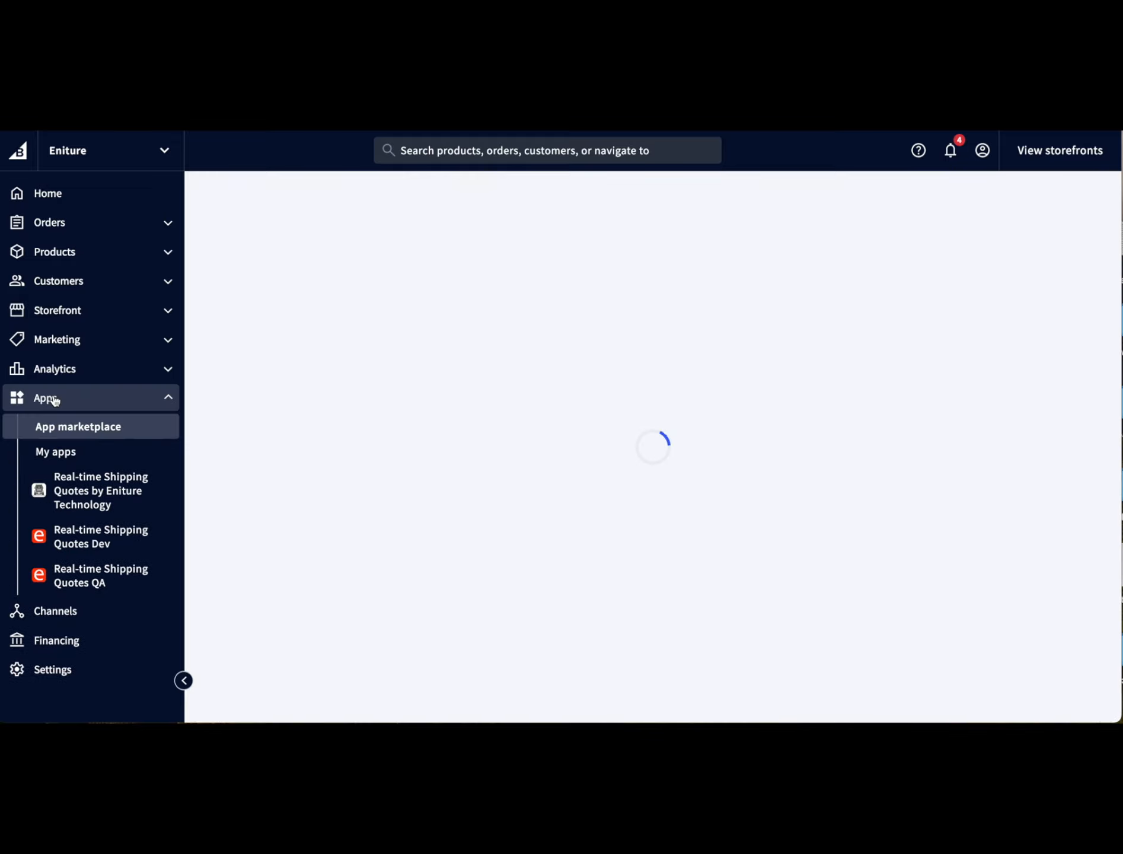
click(64, 483)
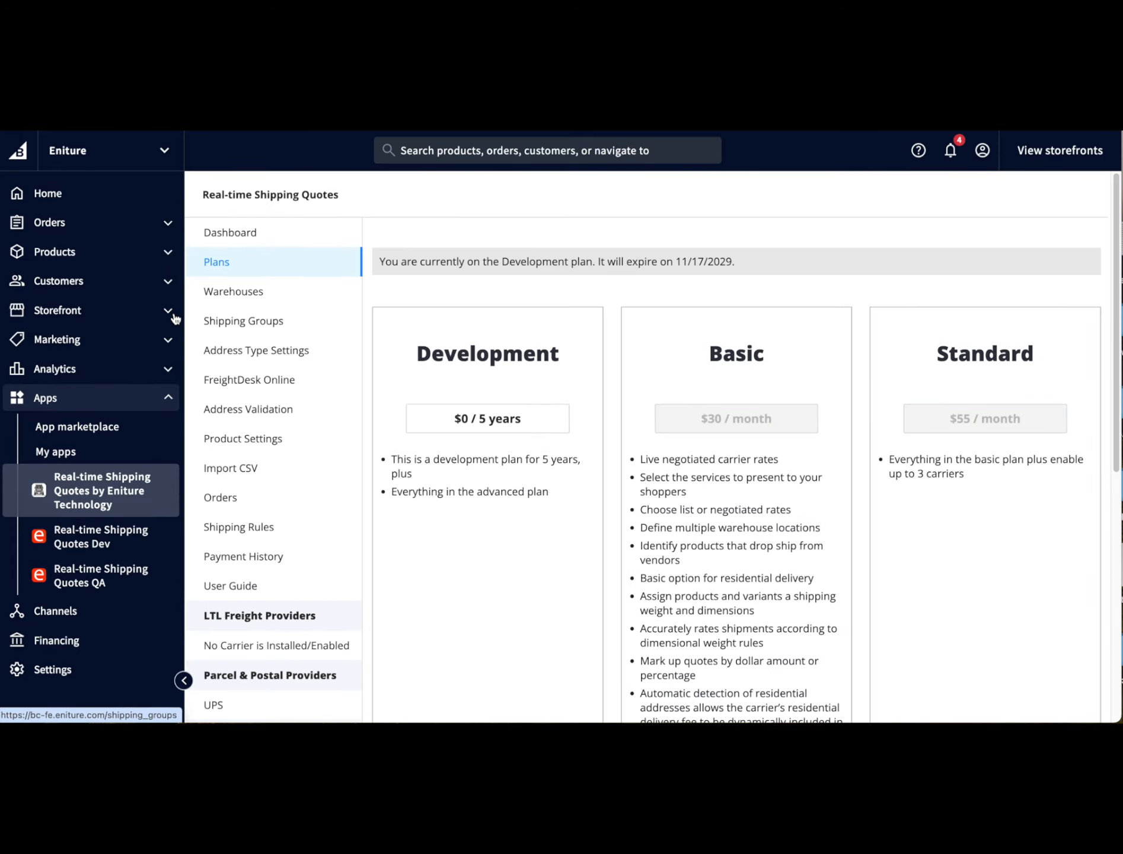
click(217, 263)
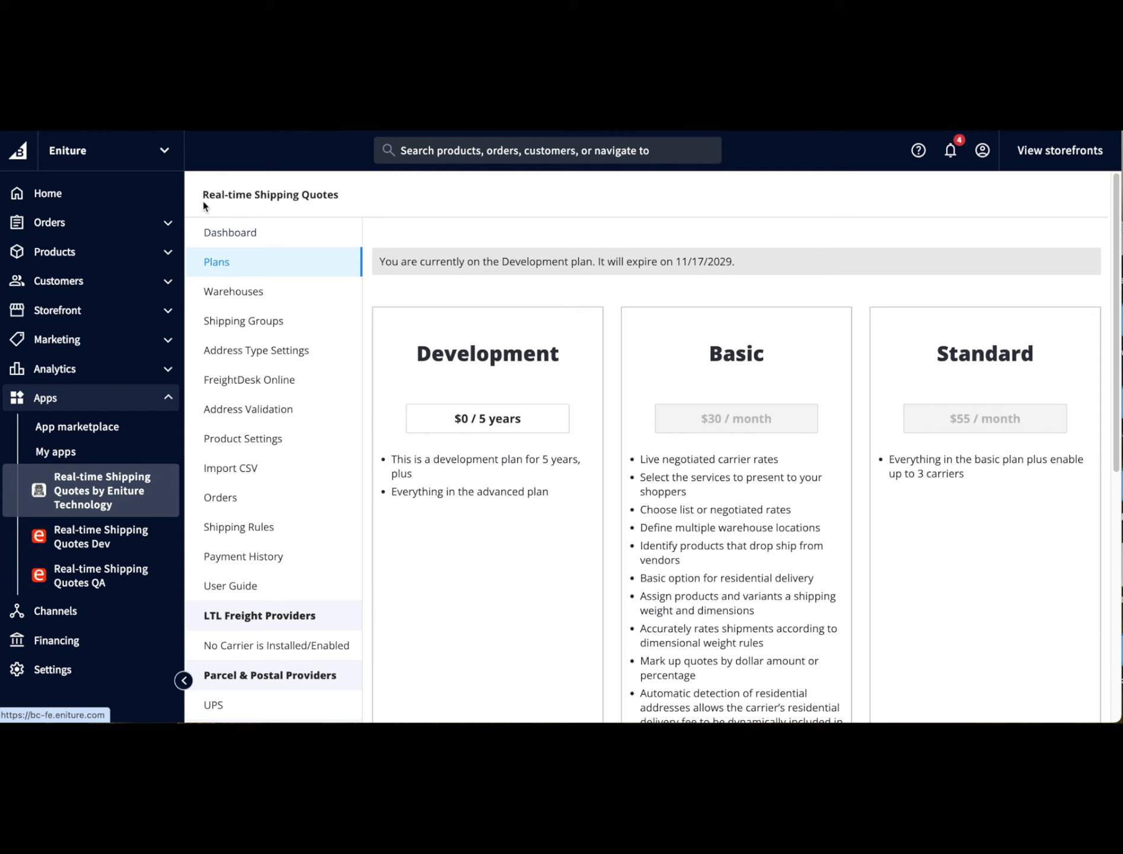
click(231, 237)
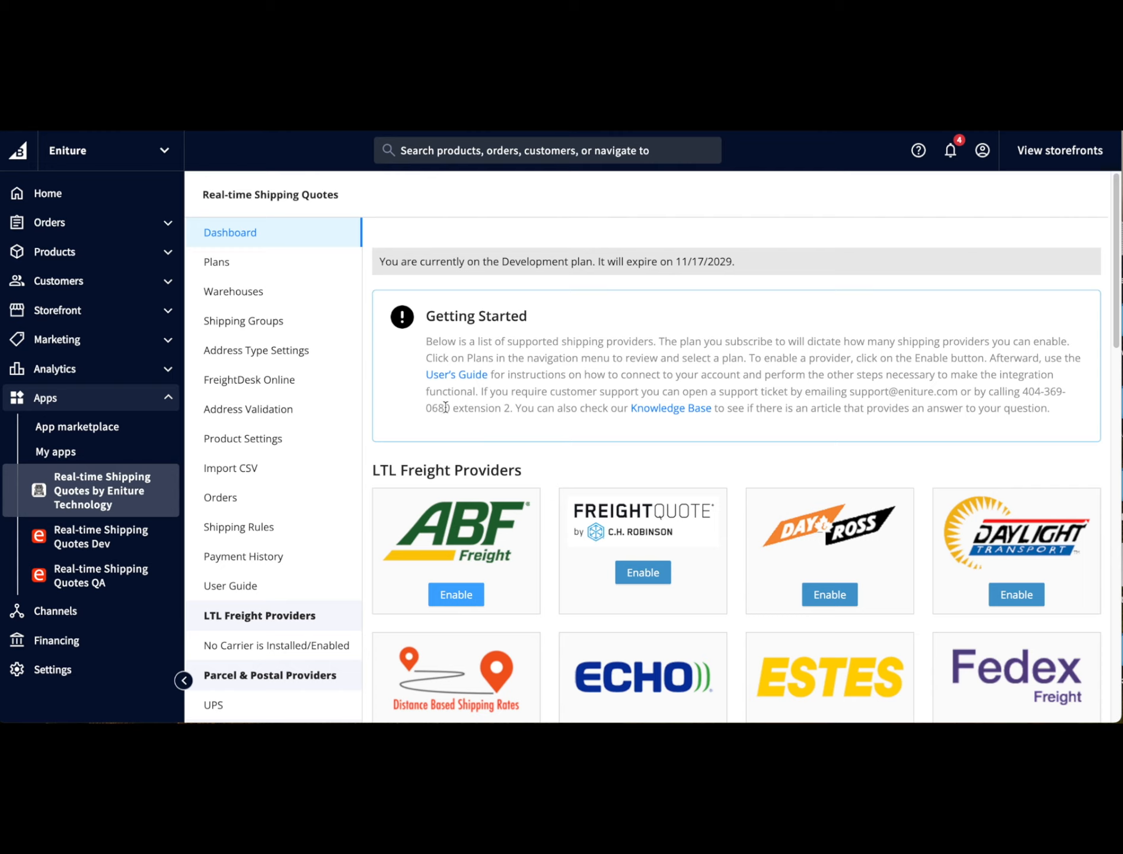
- Enable ABF Freight as an LTL provider, then test and save its connection settings
click(454, 595)
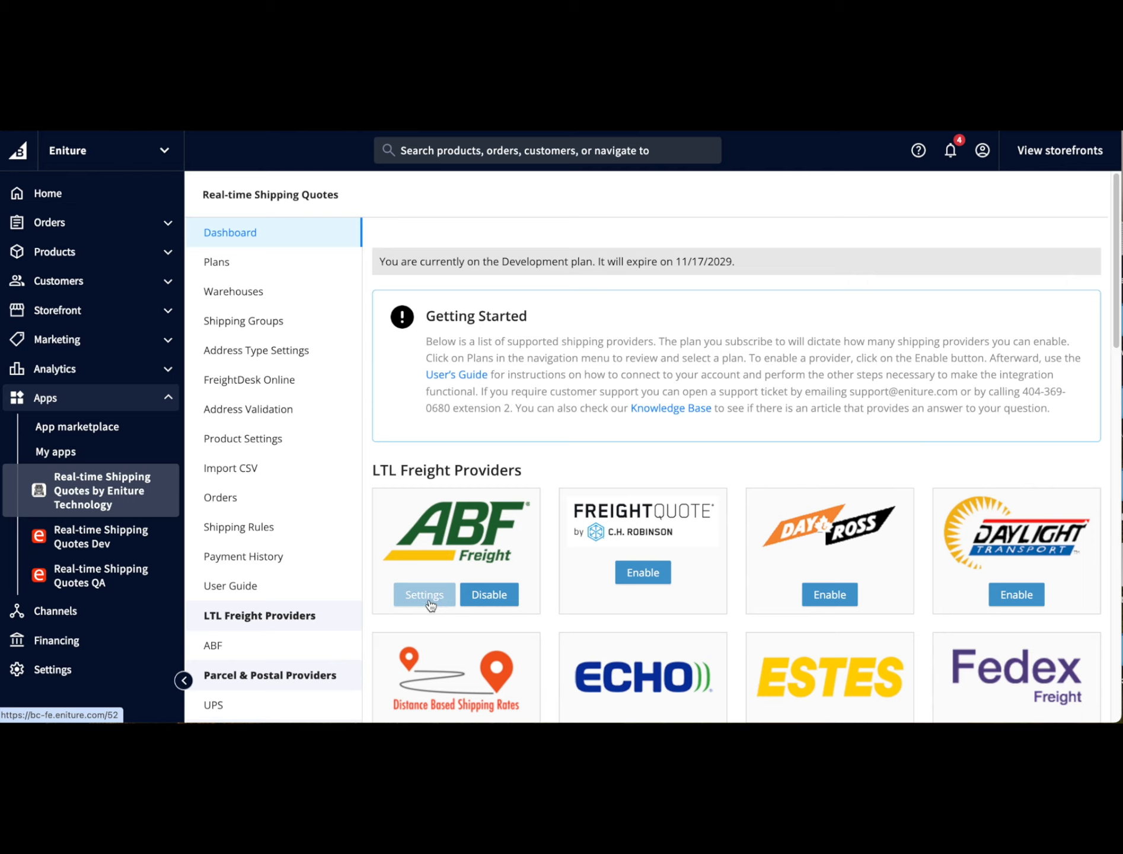
click(214, 651)
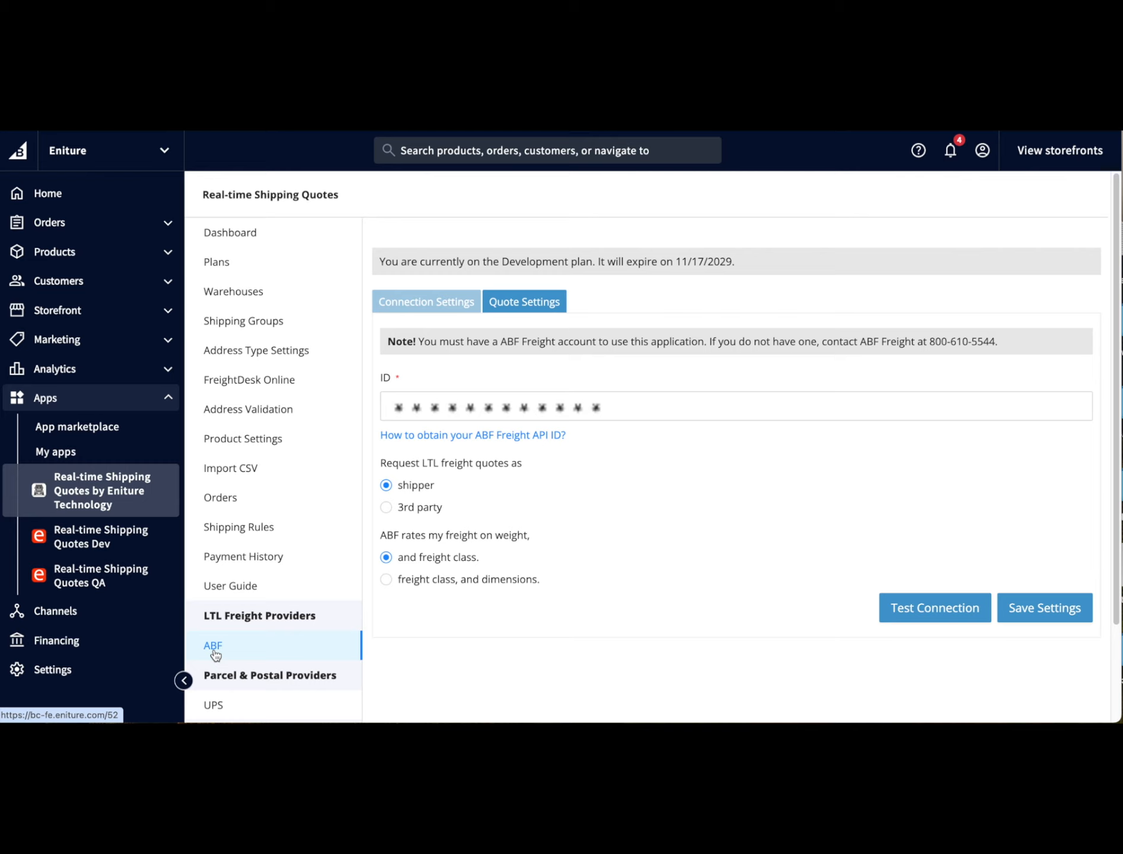
click(933, 609)
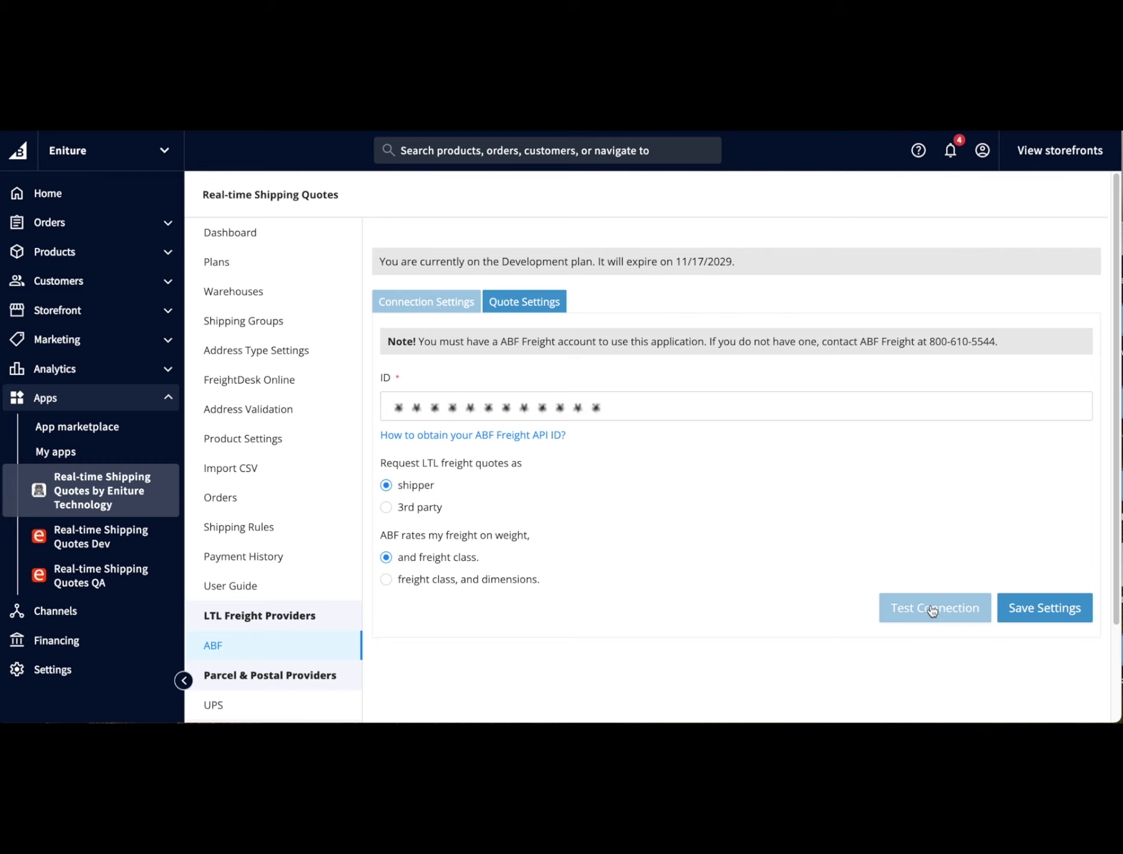
click(1068, 610)
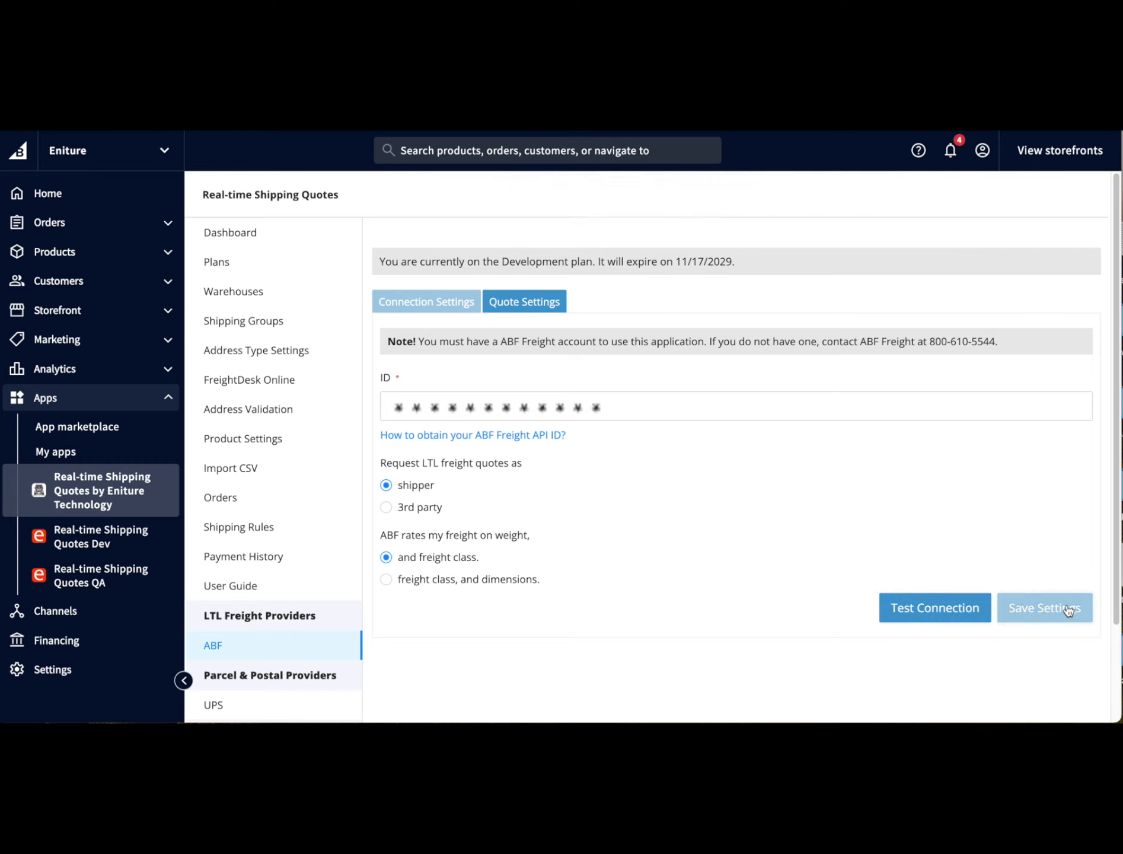
- Open ABF's quote settings and enable offering lift gate delivery as an option
click(526, 306)
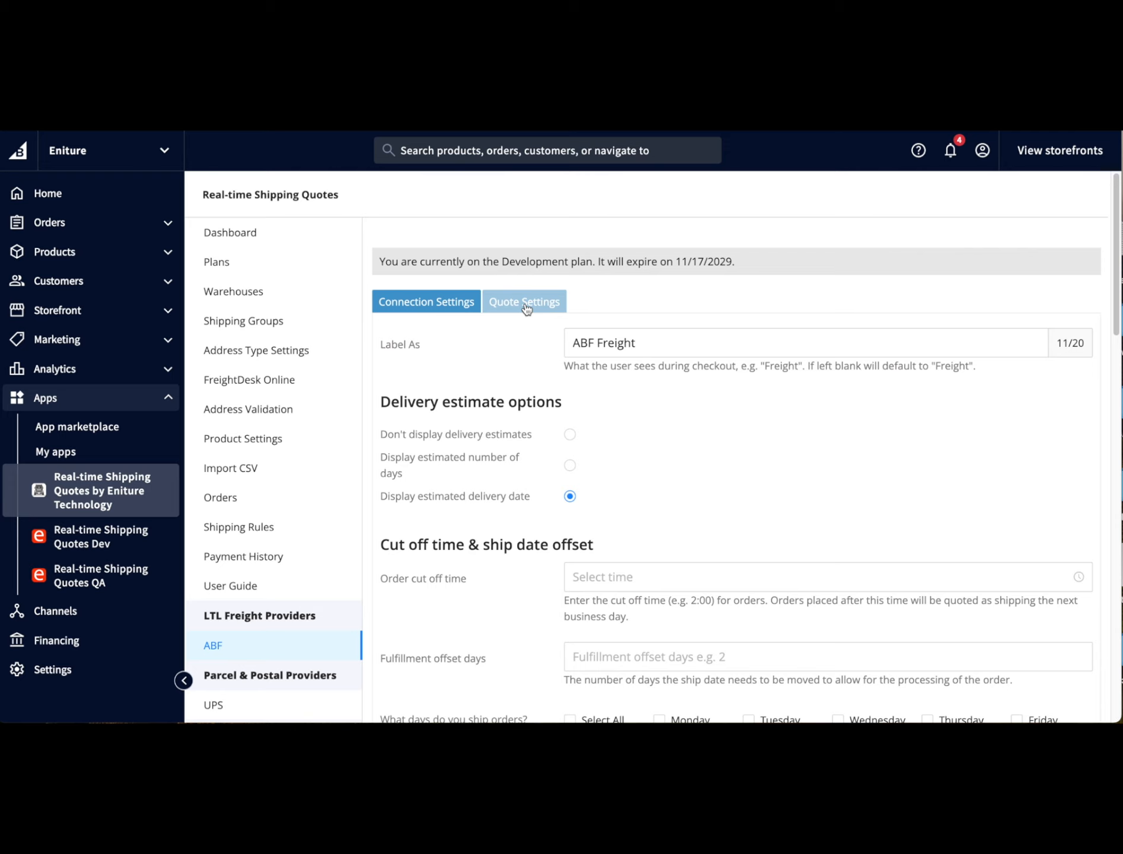
triple_click(655, 345)
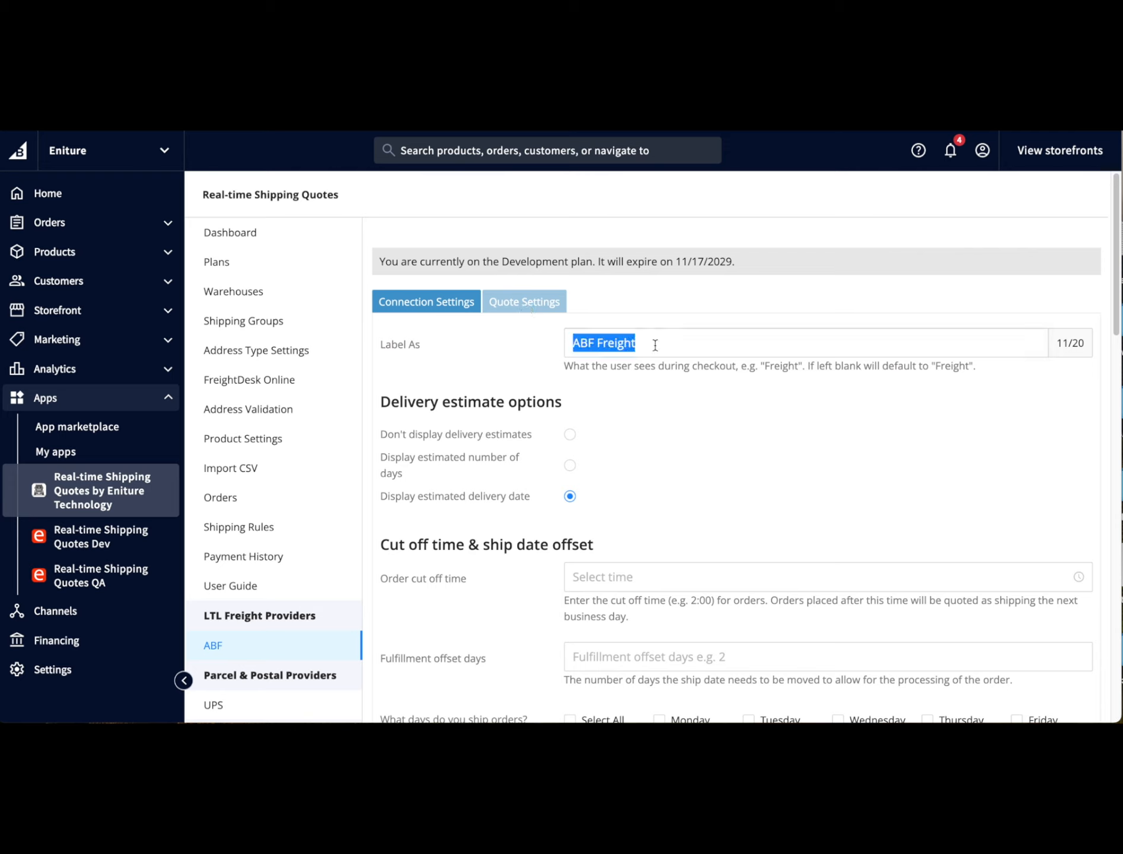
click(619, 437)
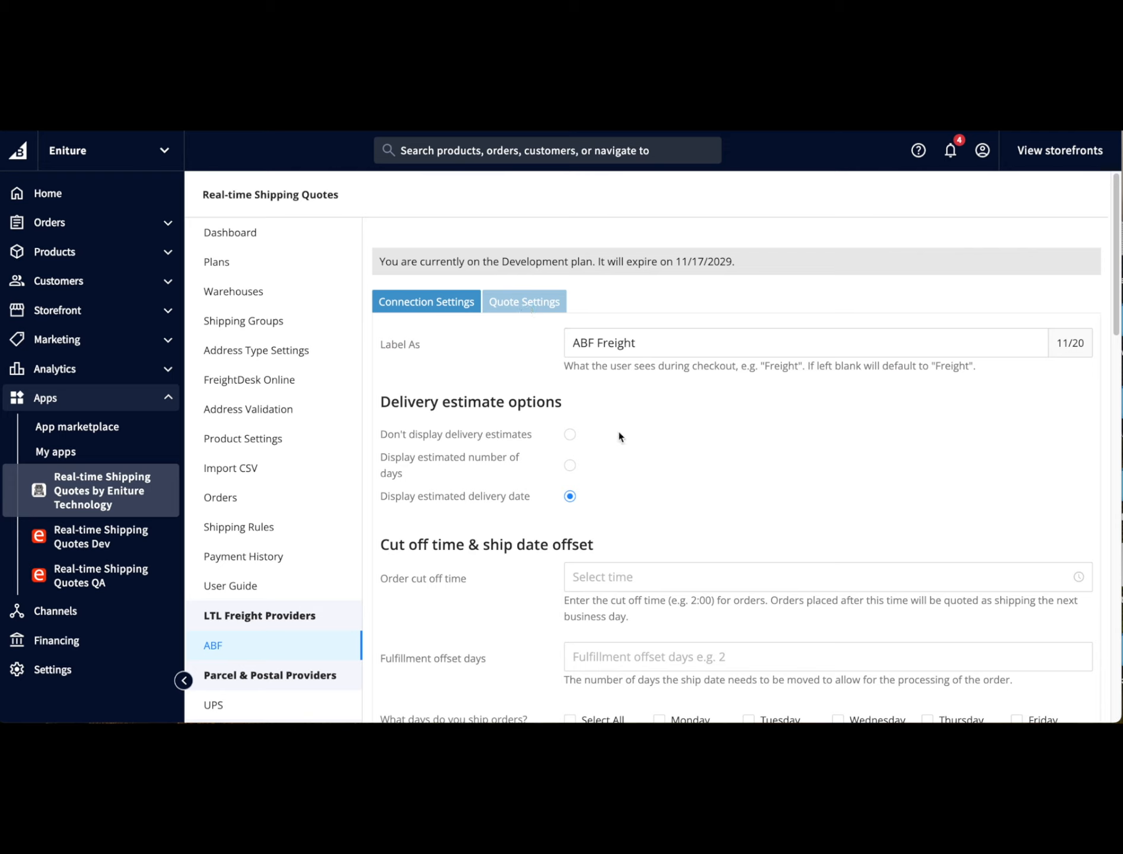
scroll(618, 437, down, 7)
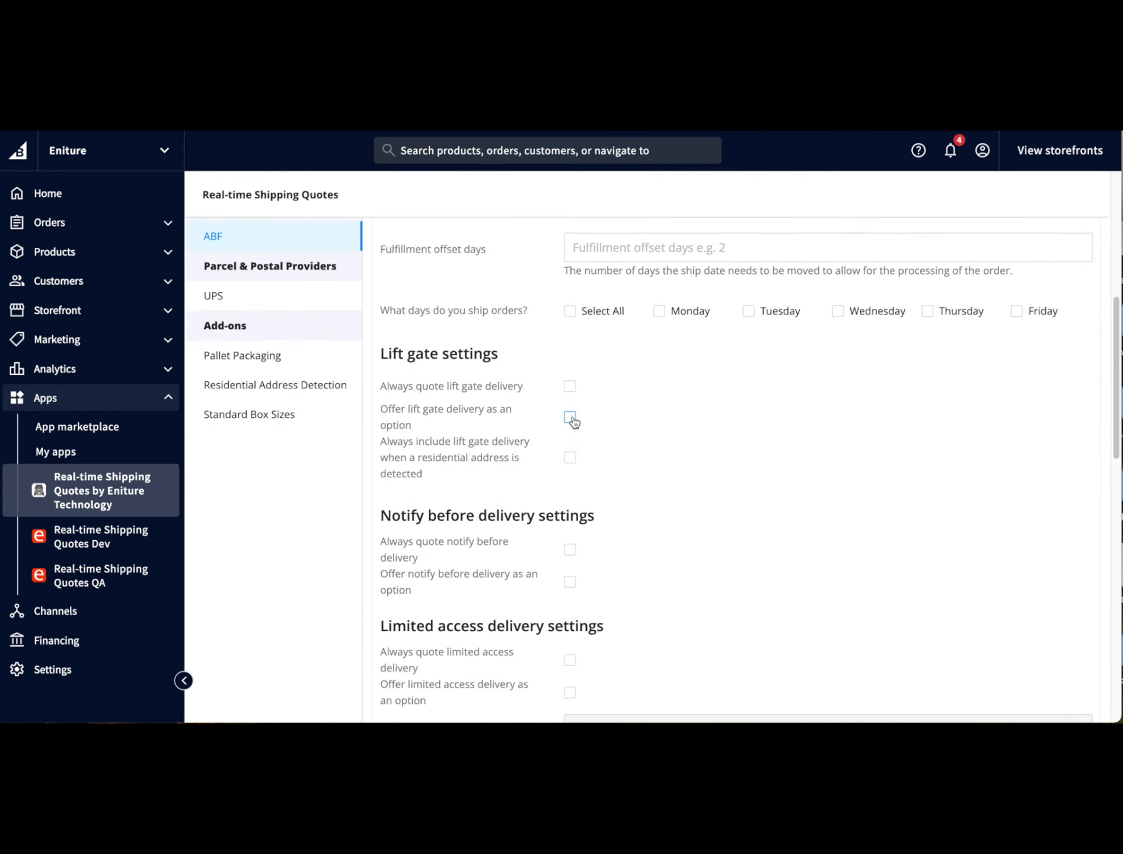
click(572, 419)
- Set the ABF weight threshold to 70 lbs
scroll(571, 419, down, 10)
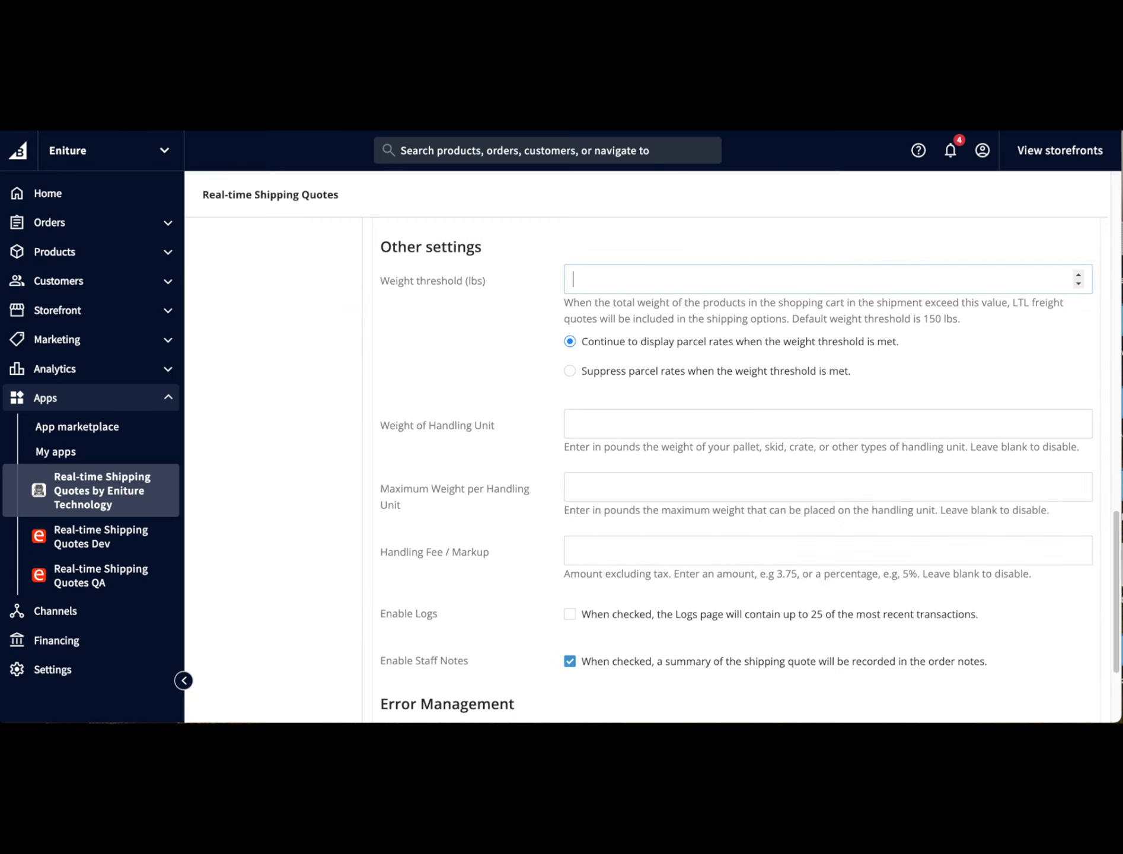
text(70)
scroll(1058, 668, down, 3)
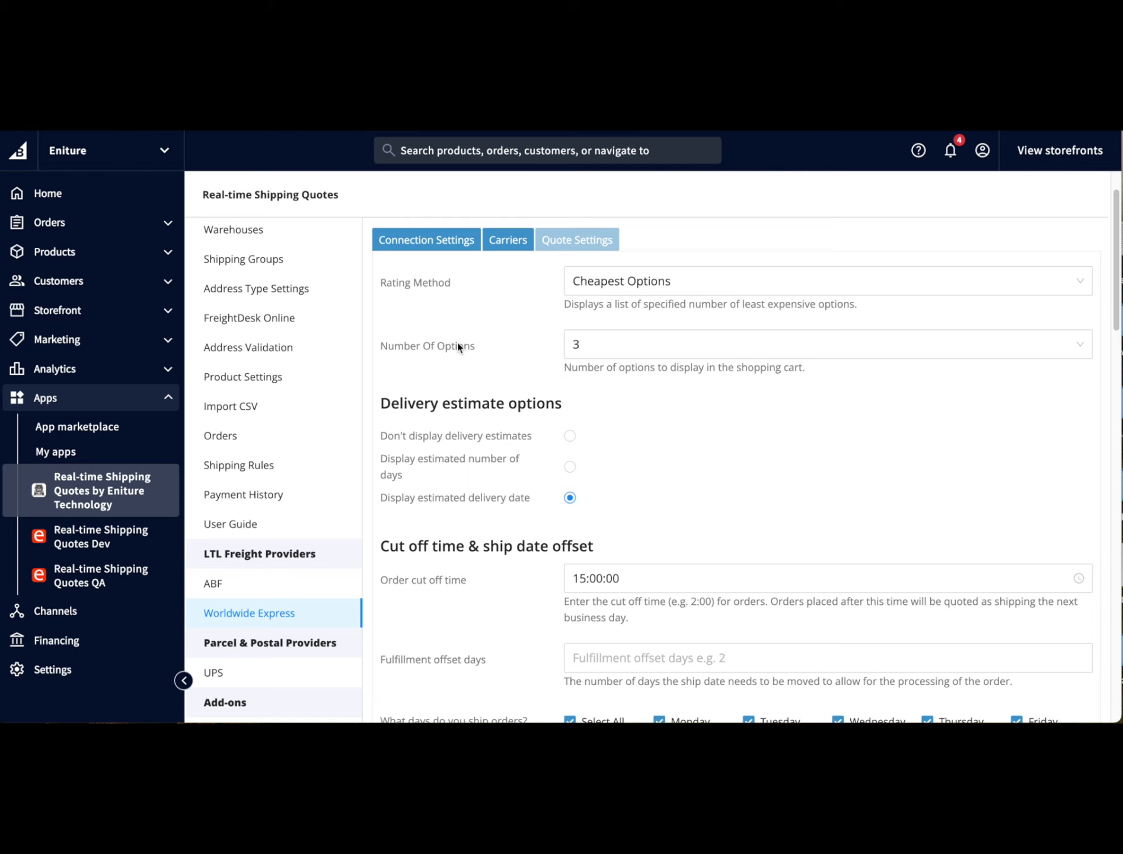
- Open the Warehouses page and review the Indy Warehouse's address, in-store pickup and local delivery settings
click(520, 238)
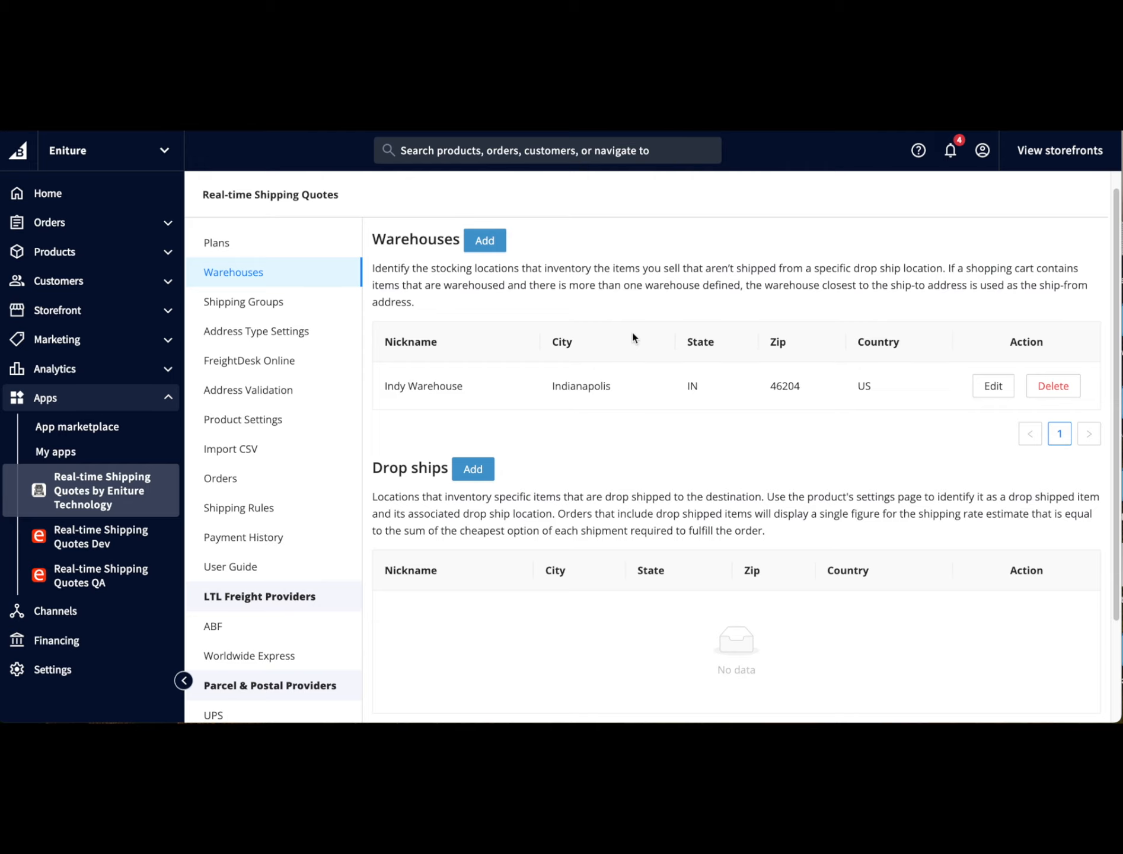
click(496, 246)
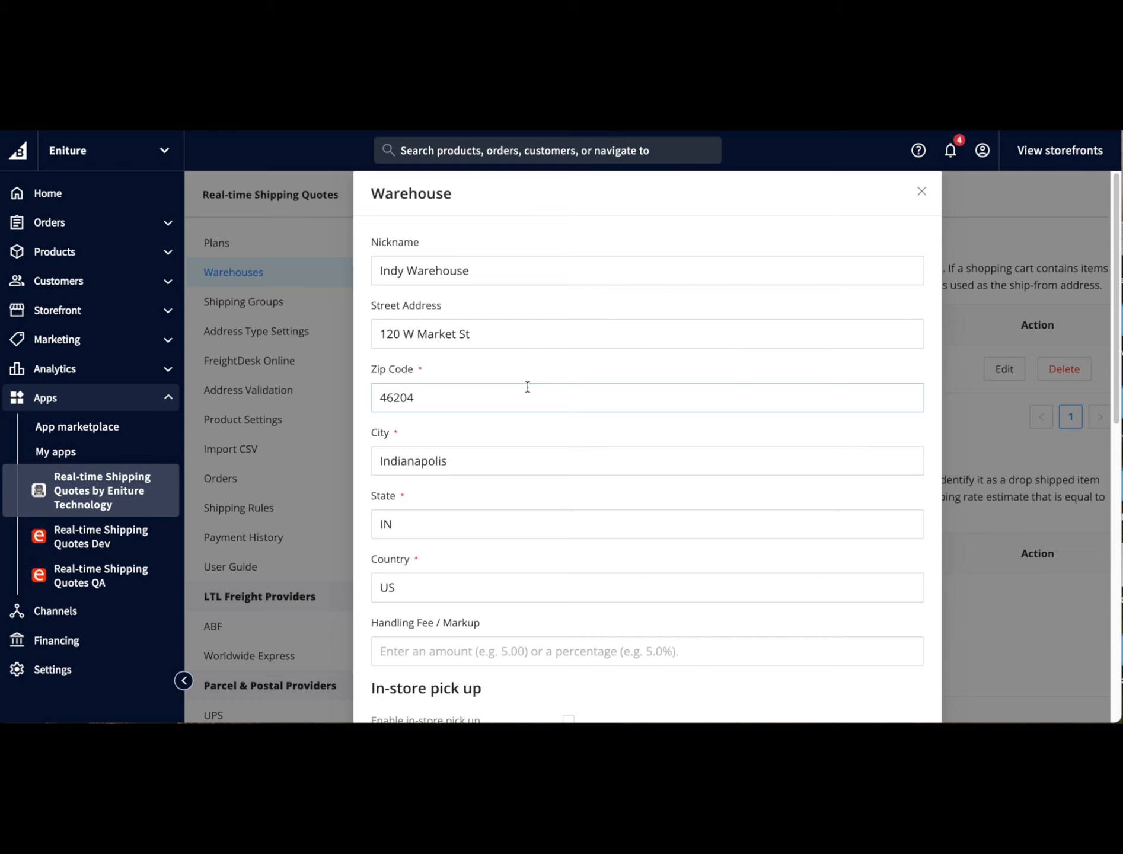
scroll(527, 386, down, 10)
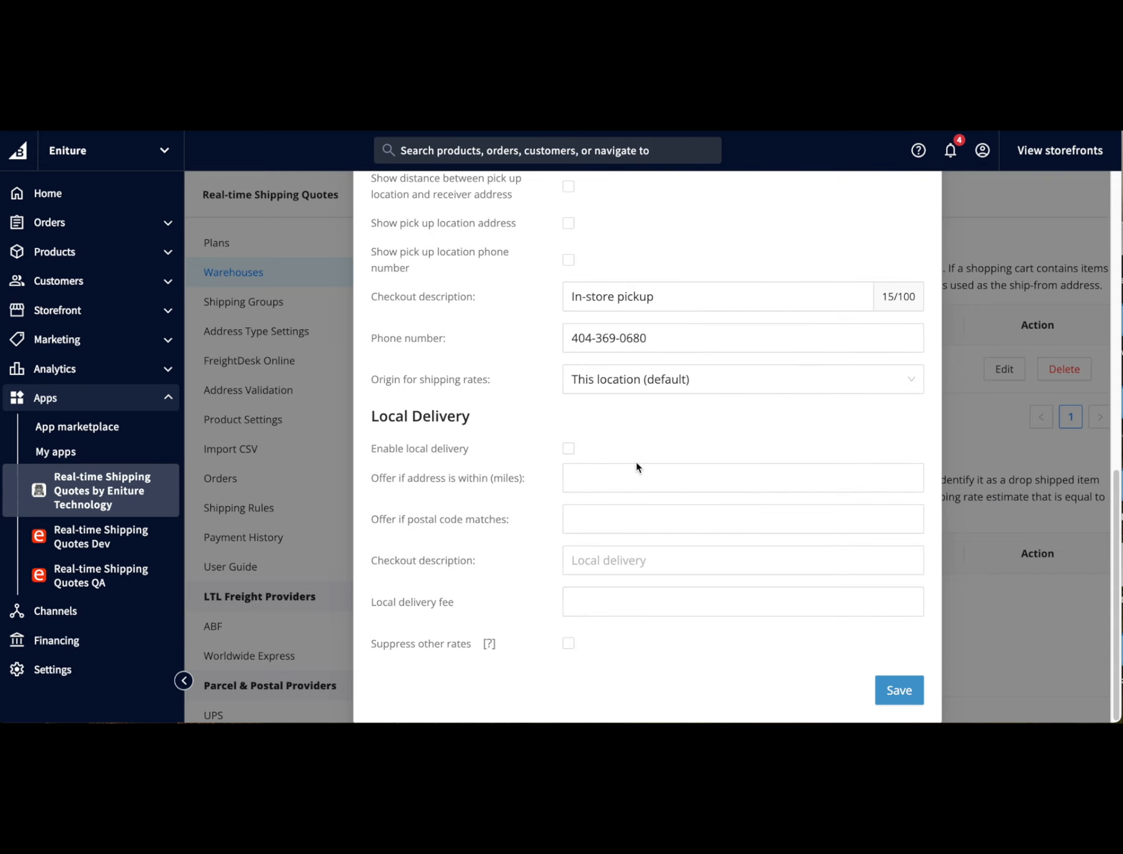
click(244, 391)
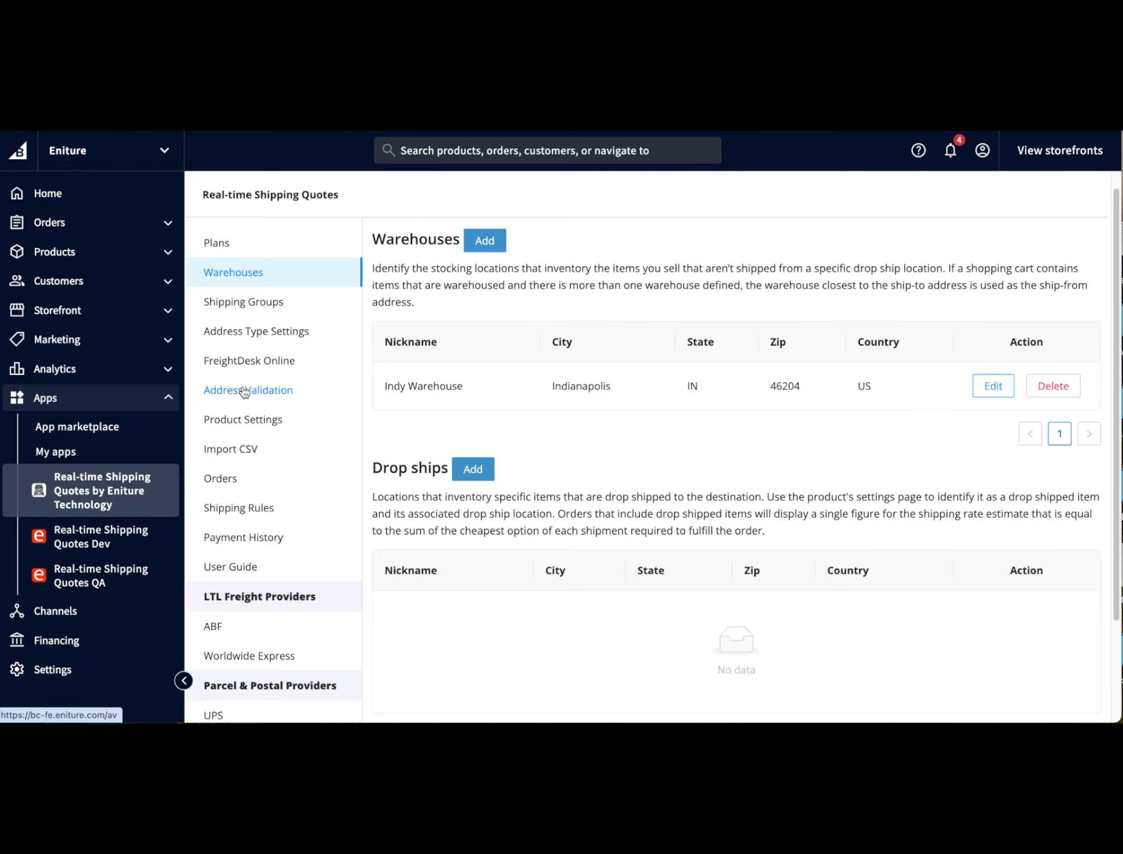
- Enable auto-detect residential addresses in Address Type Settings and save
click(243, 325)
click(396, 353)
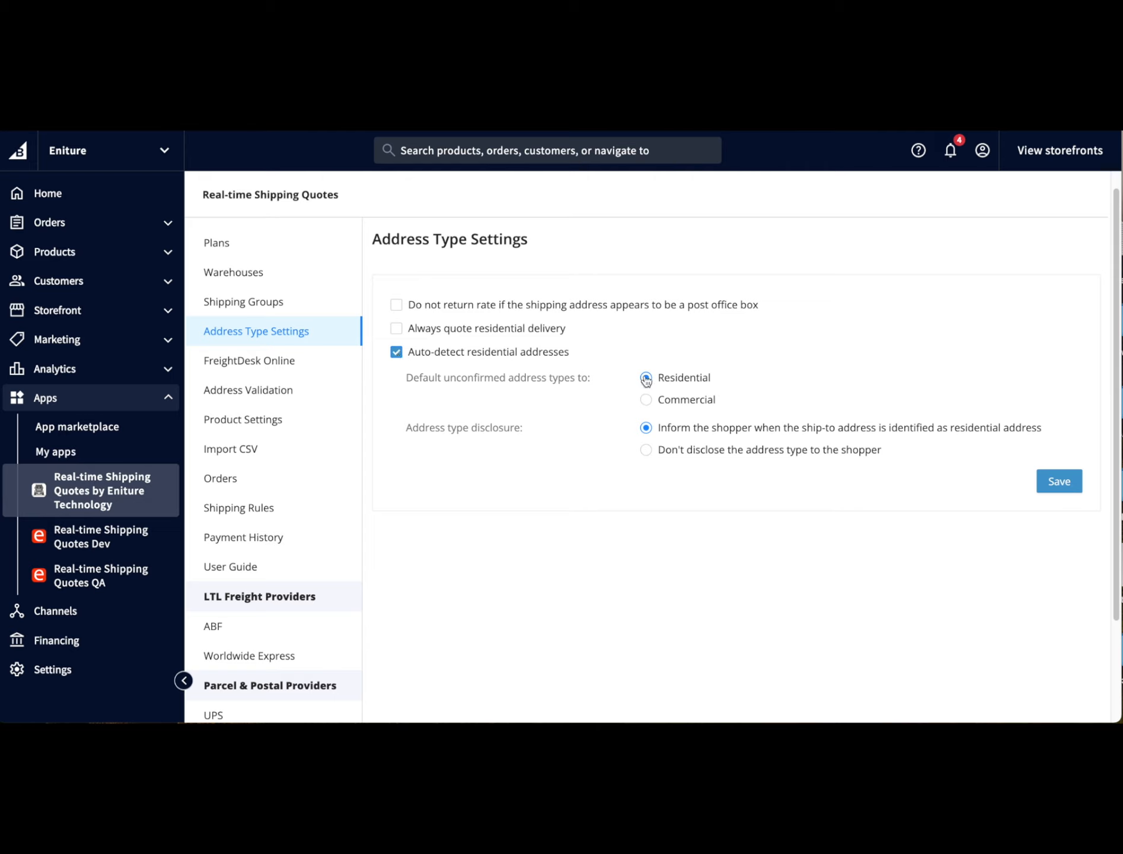
click(1065, 483)
- Set the Boss 337 22 Super Finish Wheel/Rim product to quote as an LTL shipment and save
click(235, 424)
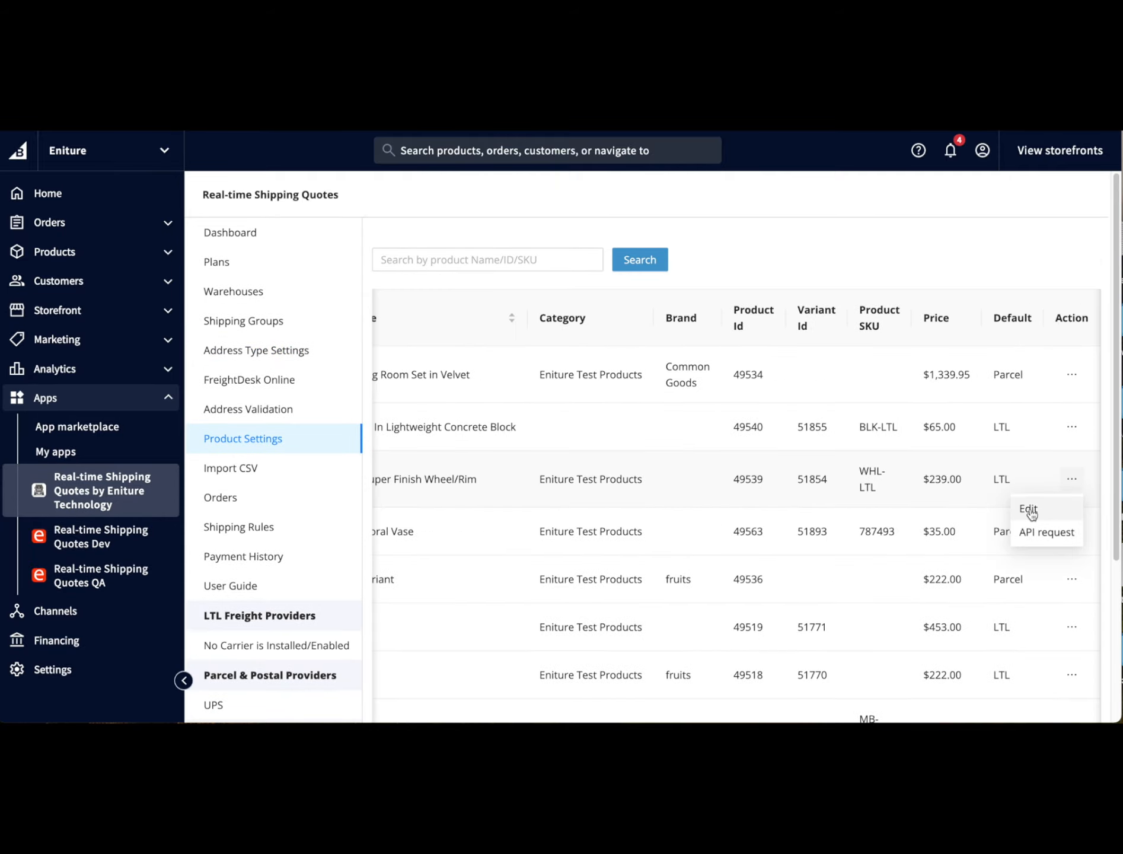
click(1030, 511)
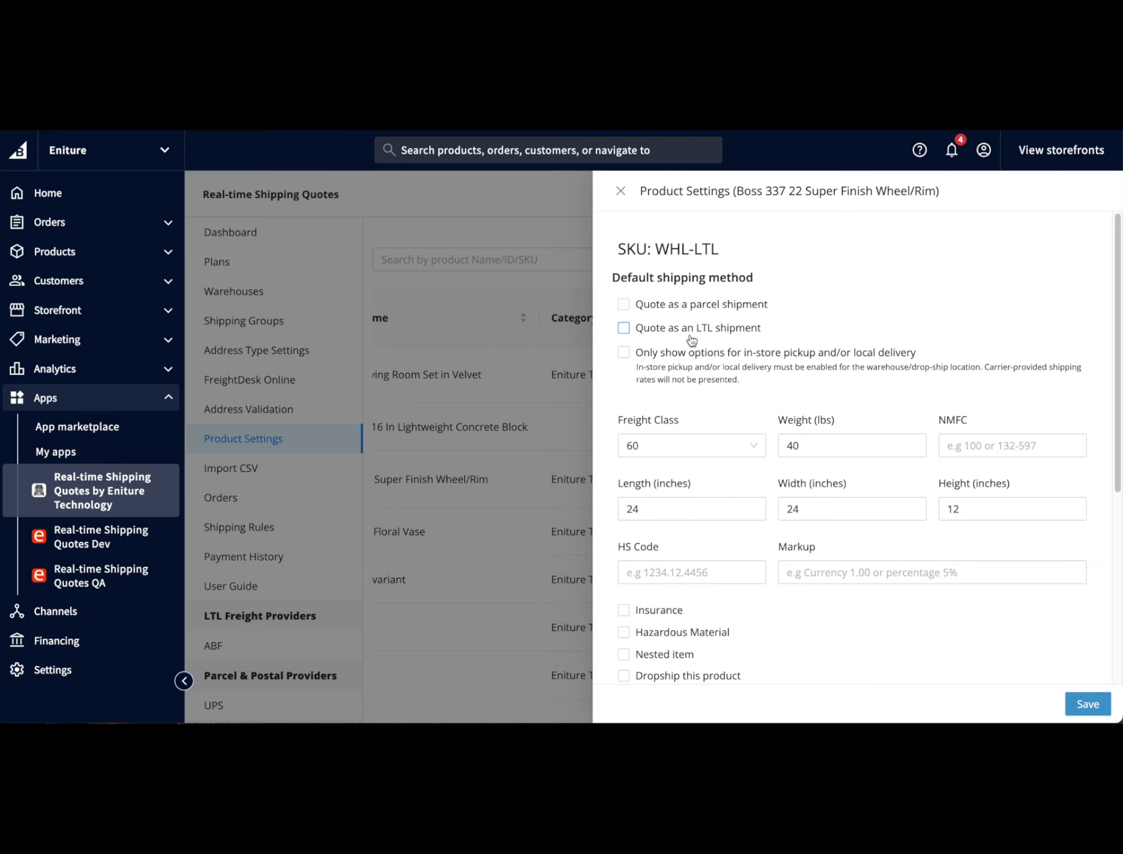
click(624, 330)
click(1103, 707)
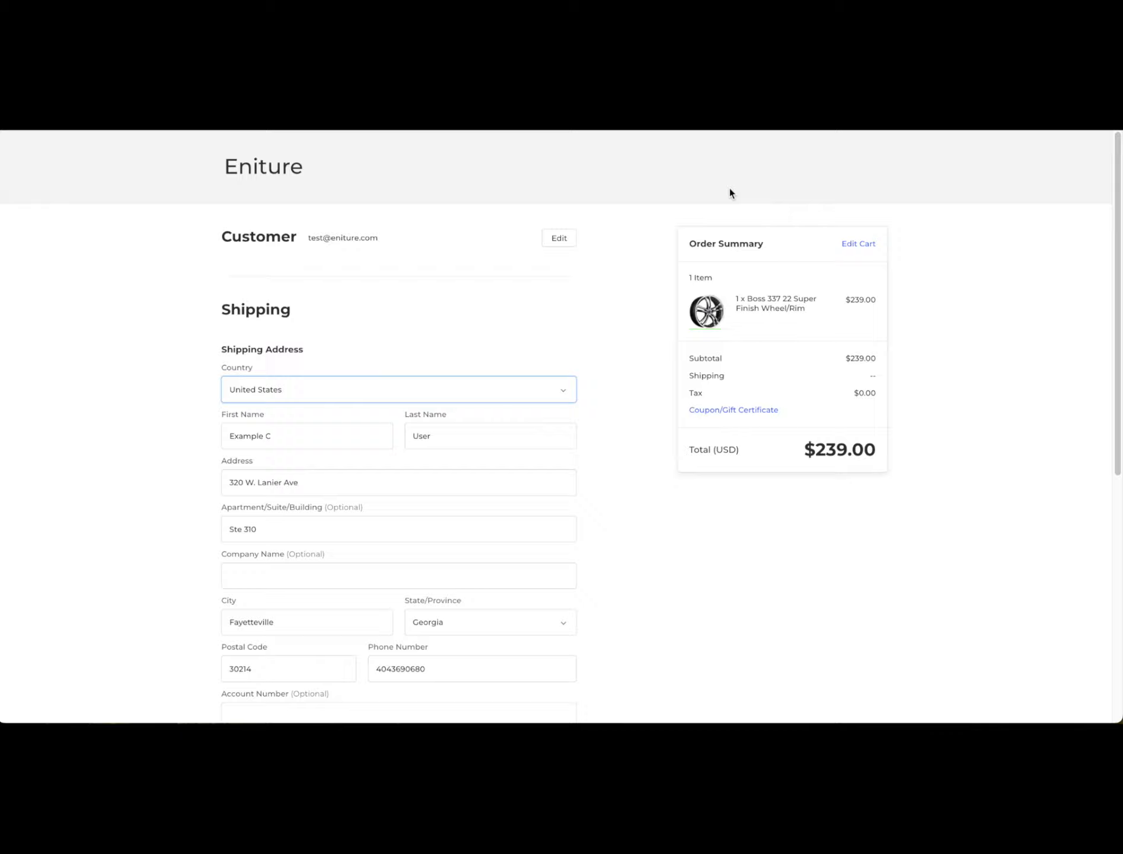
- Enable the UPS Ground and UPS 2nd Day Air domestic services in the UPS settings
scroll(729, 193, down, 1)
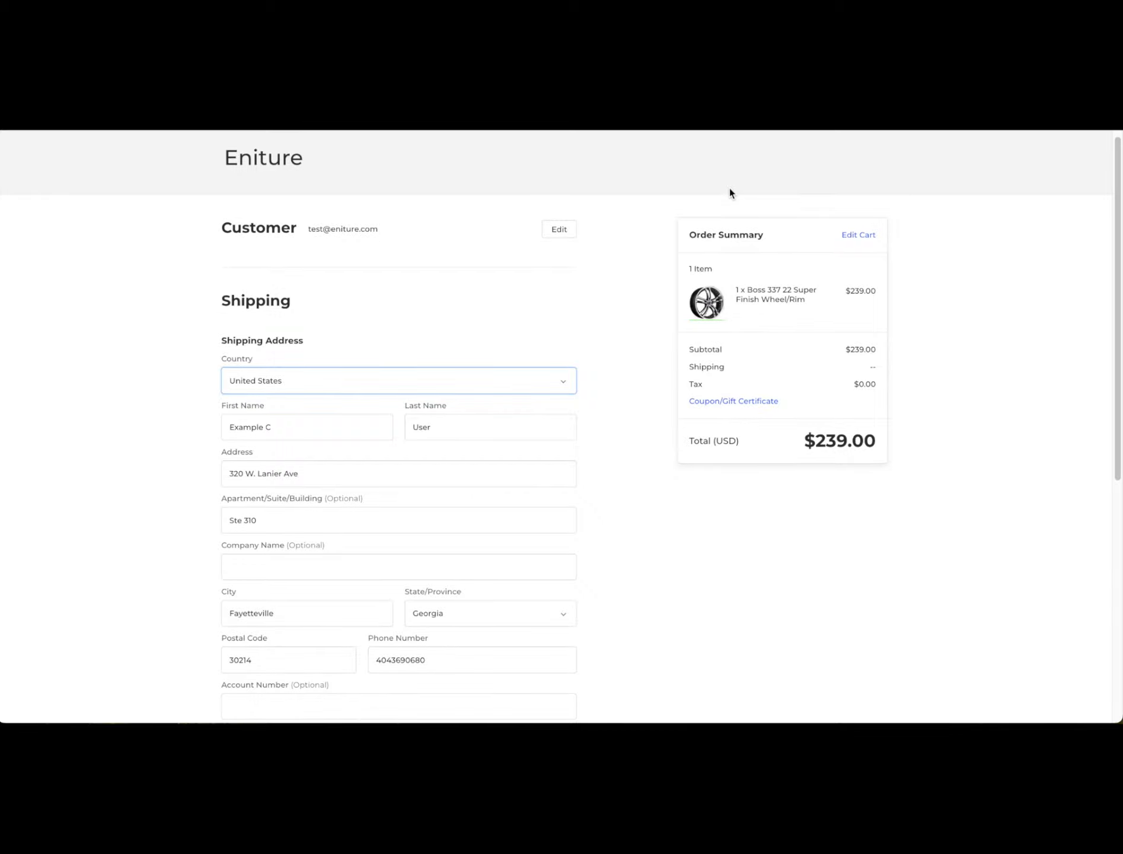
scroll(730, 189, down, 7)
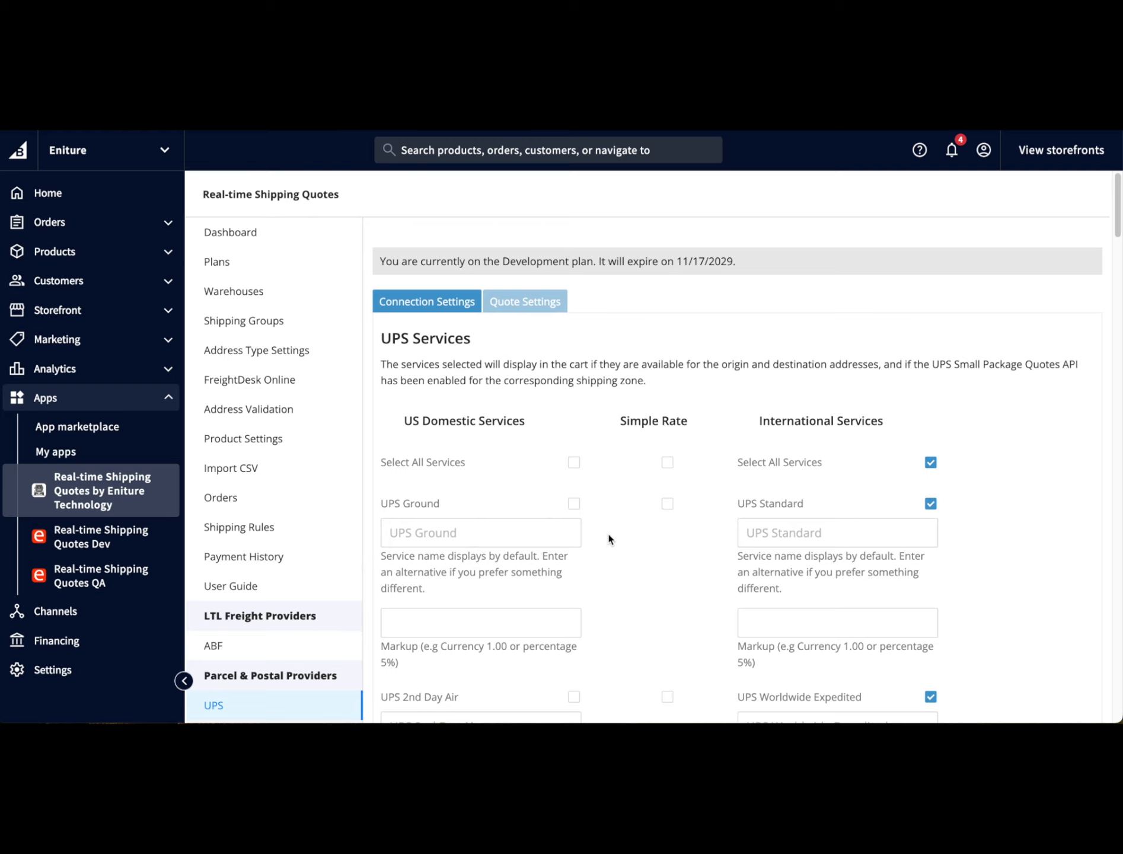
click(573, 503)
scroll(574, 506, down, 4)
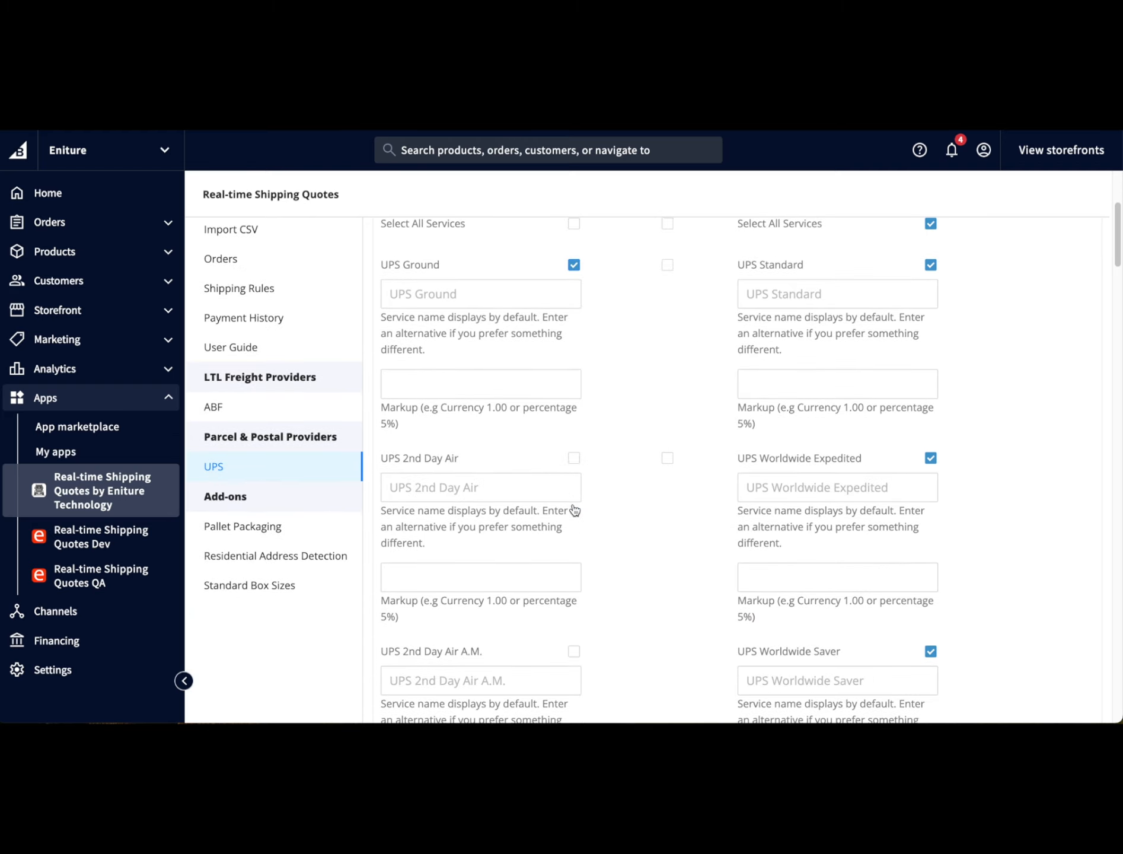
click(573, 458)
scroll(574, 465, up, 4)
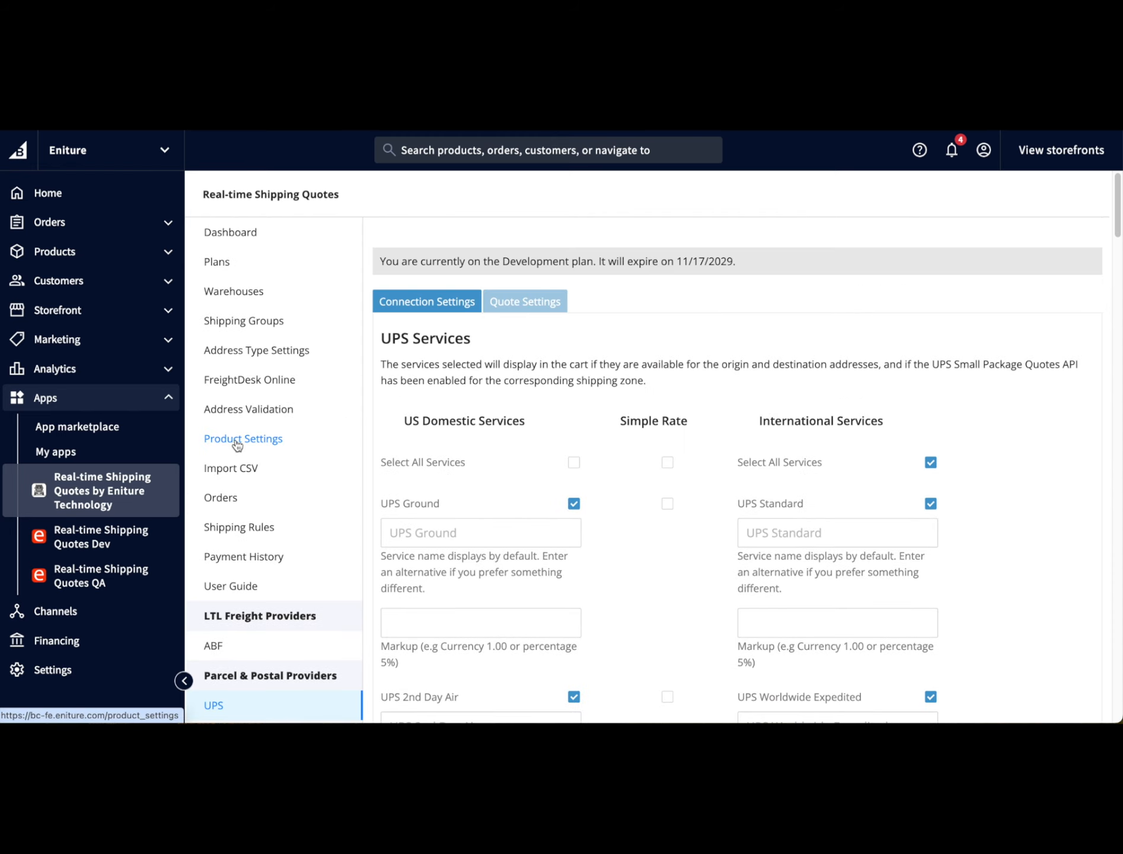
- Set the Elegant Red Floral Vase product to quote as a parcel shipment
click(237, 445)
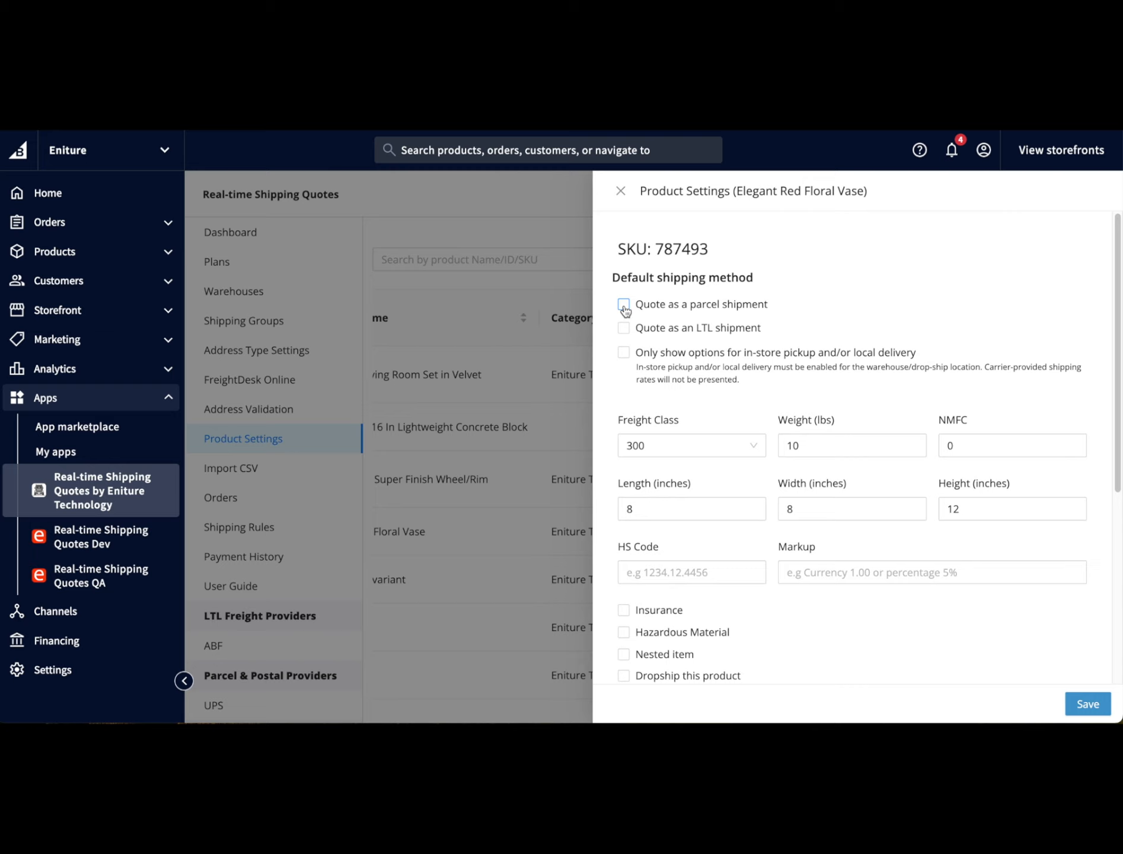
click(623, 304)
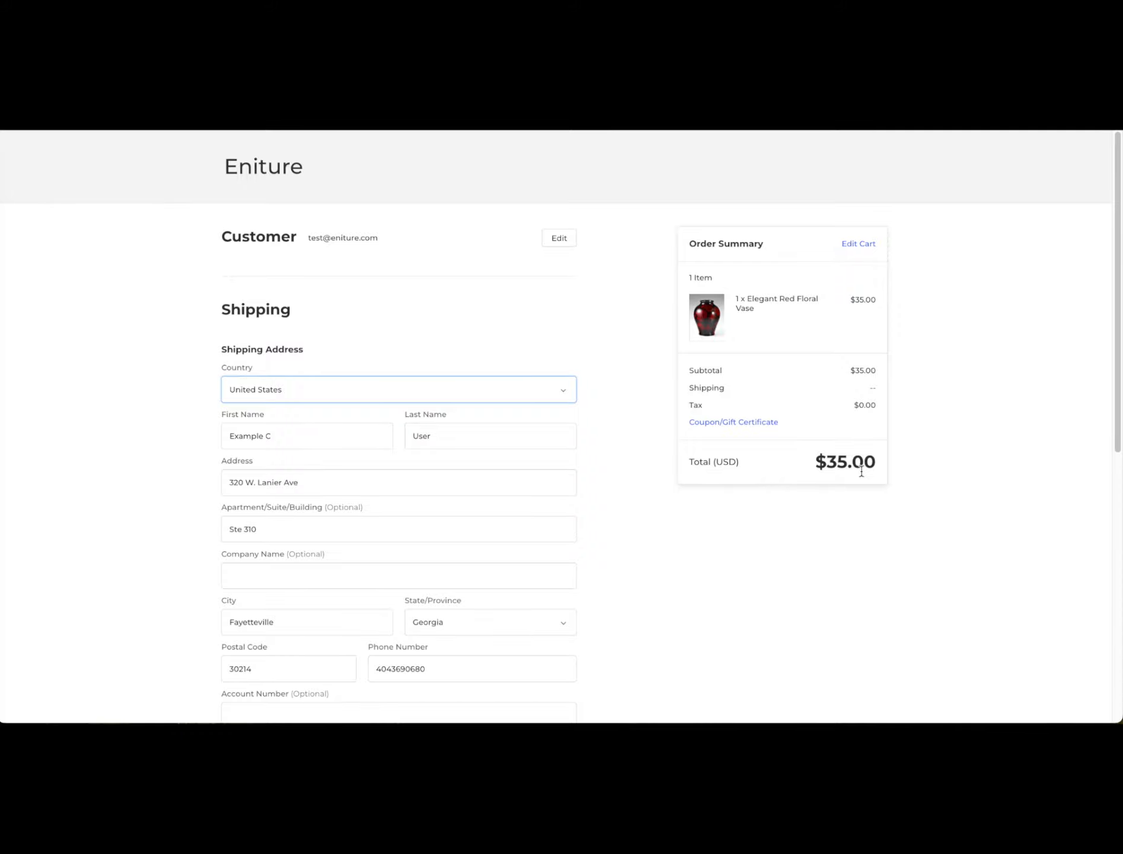
scroll(861, 472, down, 6)
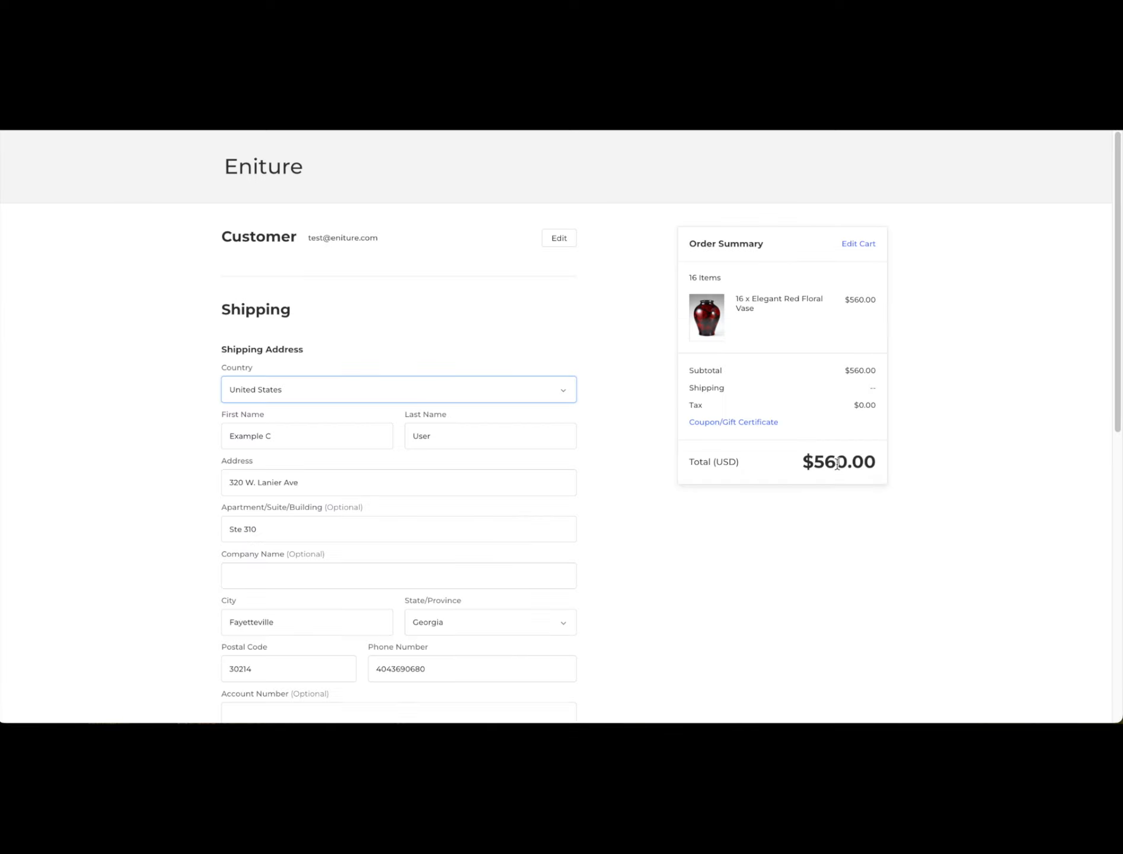
scroll(837, 464, down, 7)
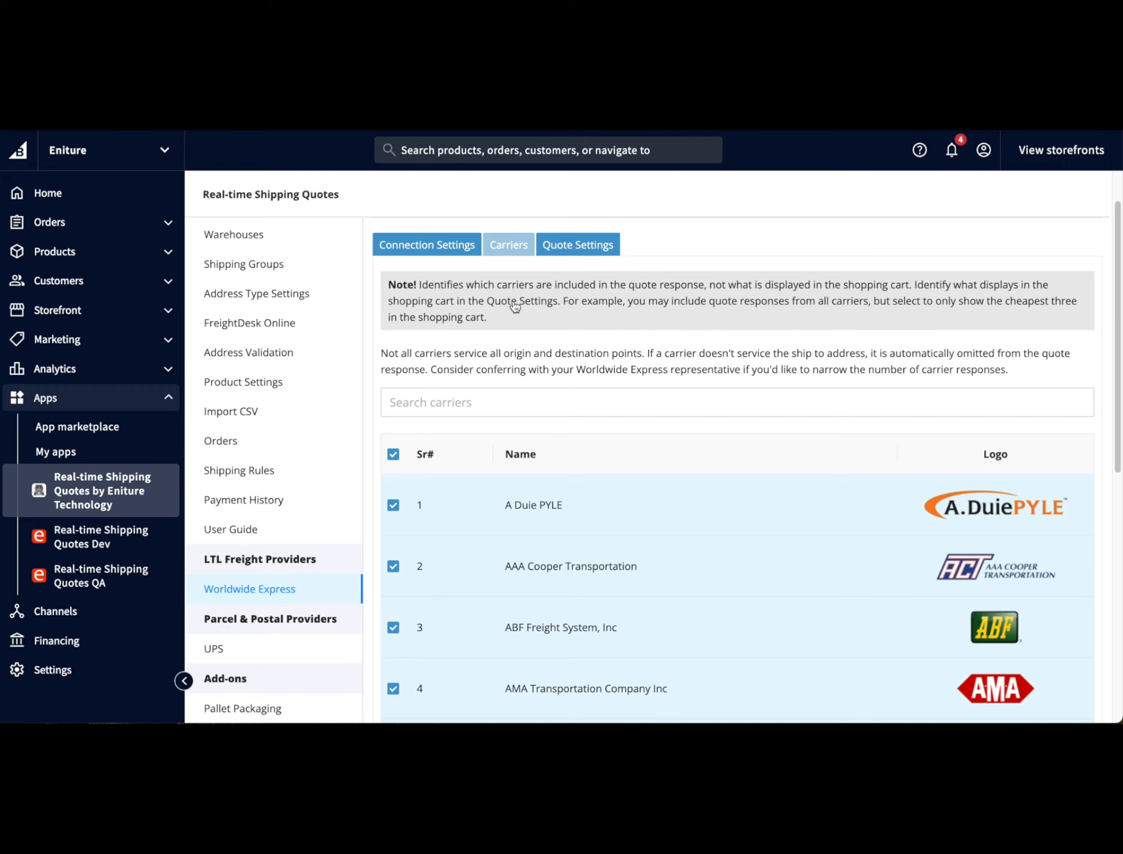
- Set the Worldwide Express quote rating method to Cheapest Options
click(566, 248)
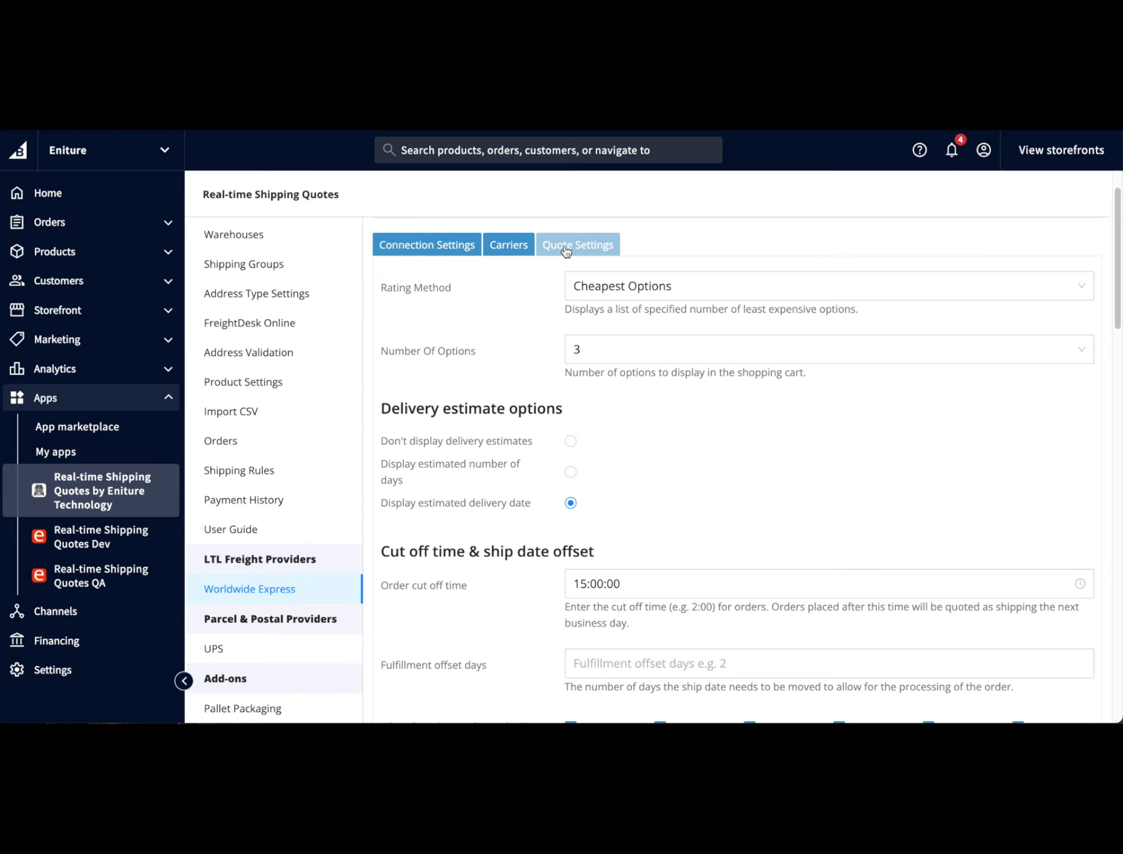
click(585, 286)
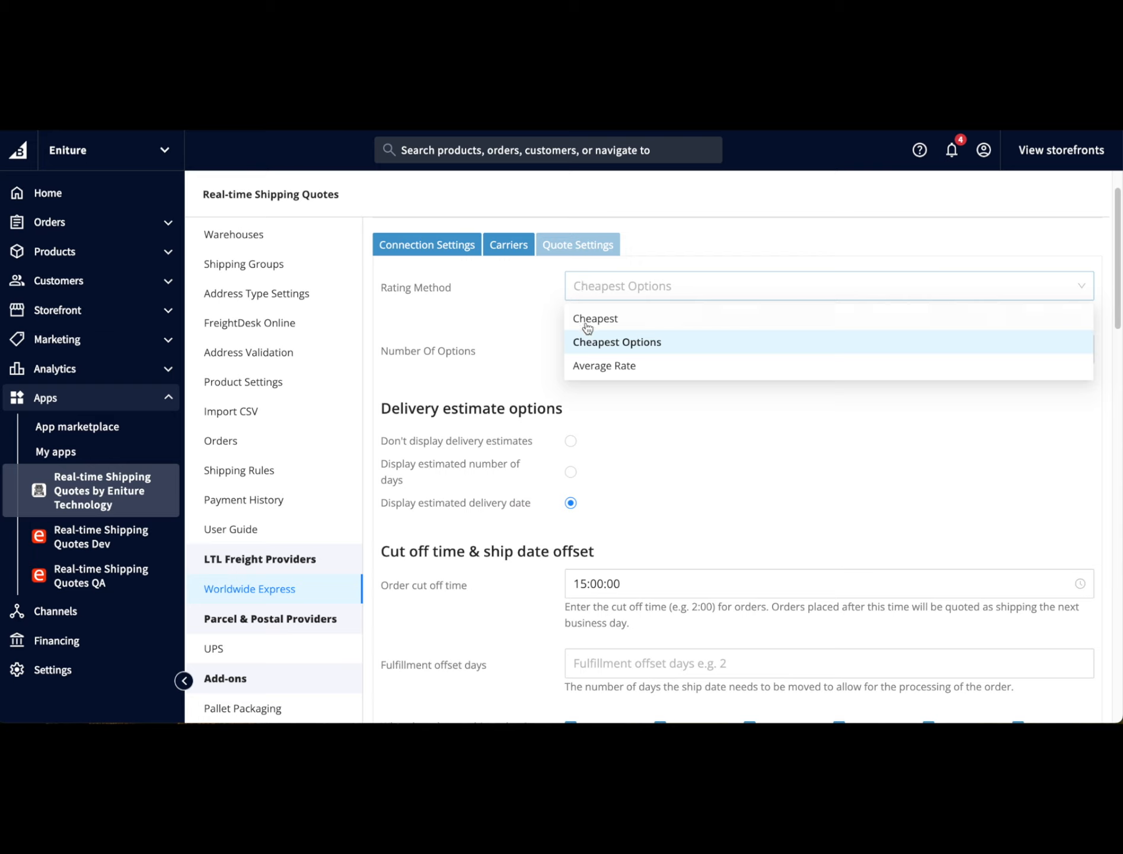
click(593, 349)
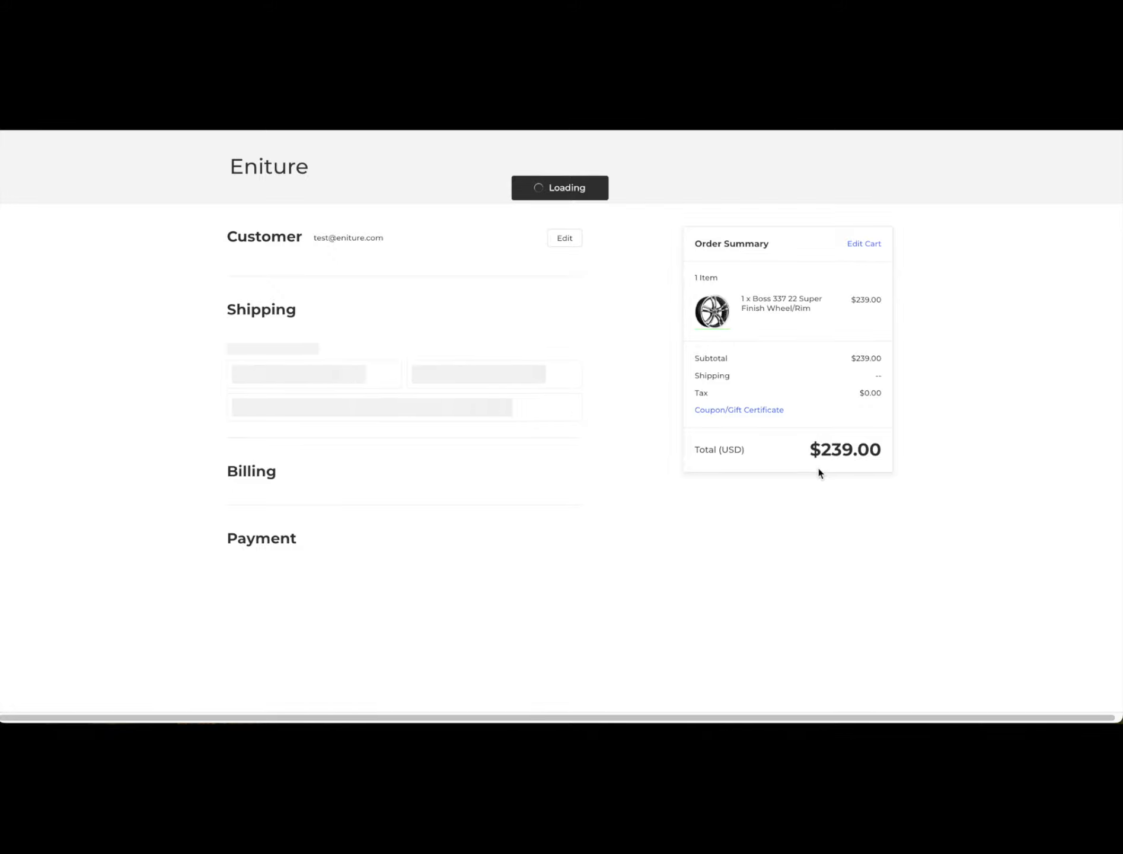
- Review the shipping methods offered at checkout for the wheel order and the vase order
scroll(820, 473, down, 6)
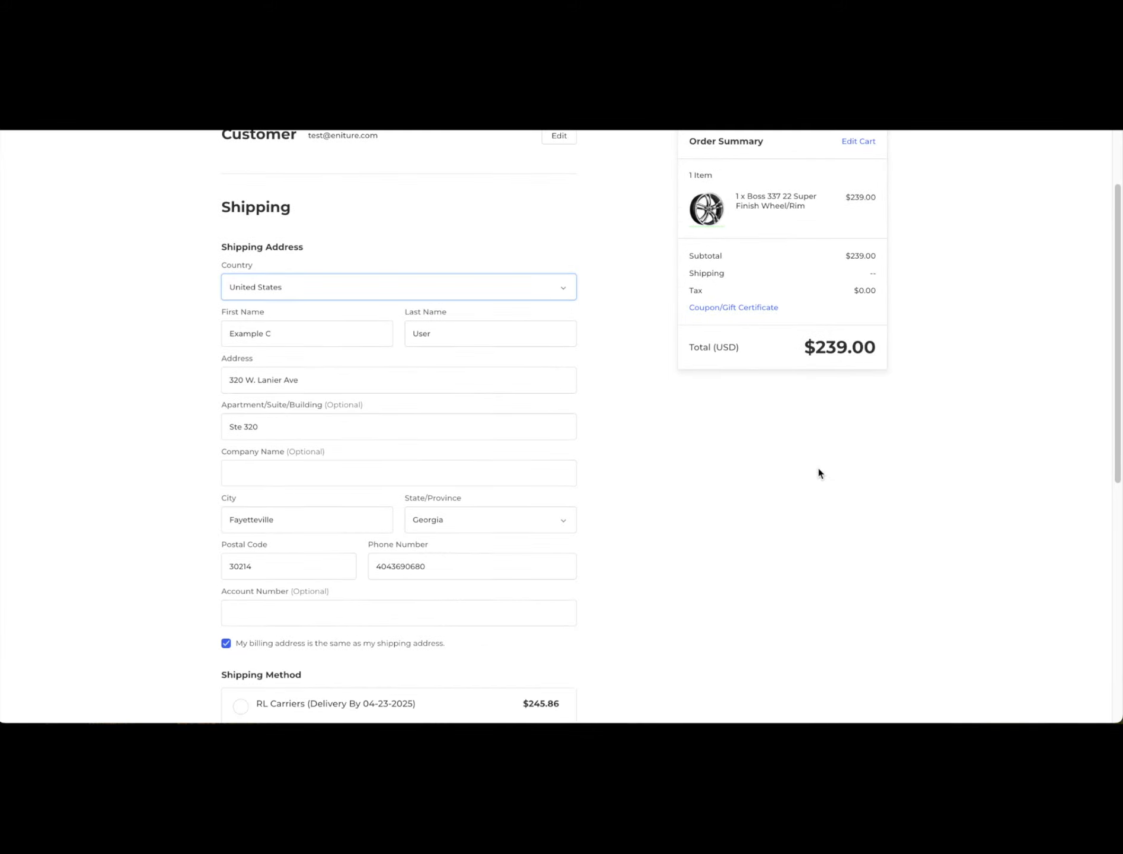
scroll(820, 473, down, 2)
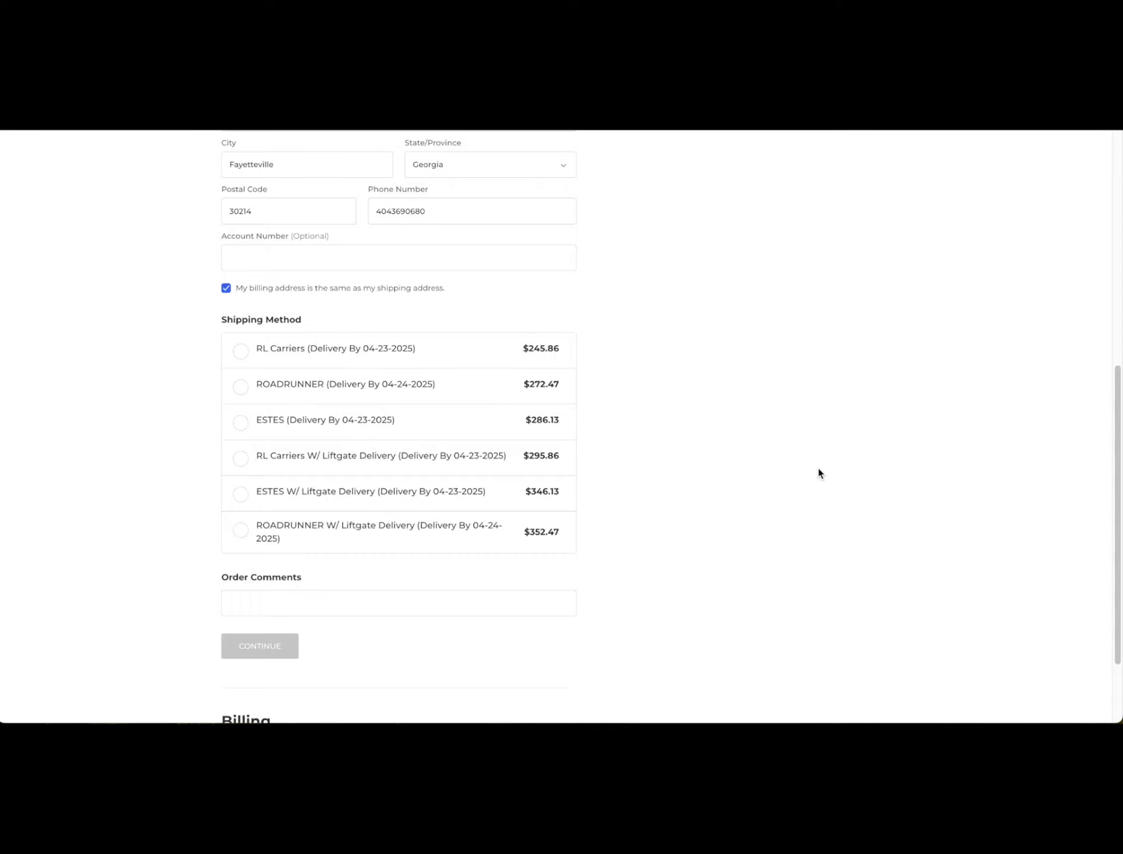
scroll(820, 473, up, 8)
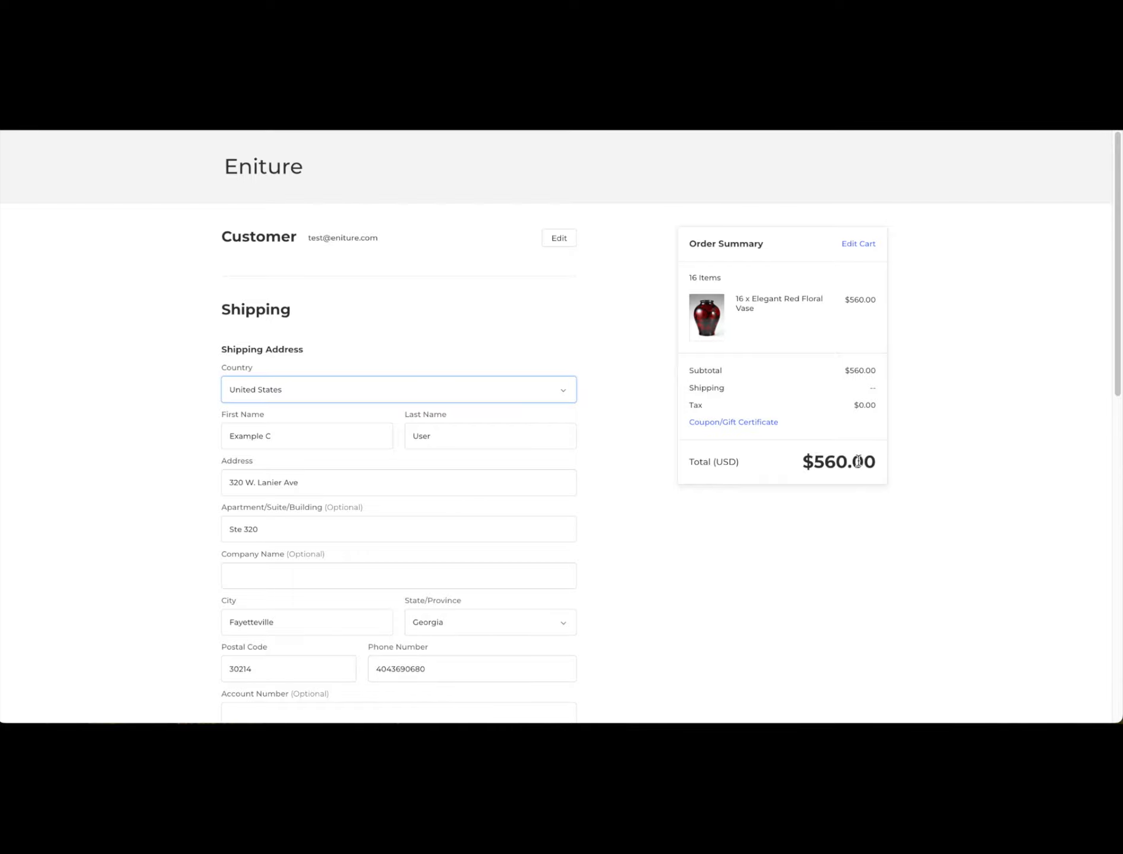
scroll(857, 462, down, 10)
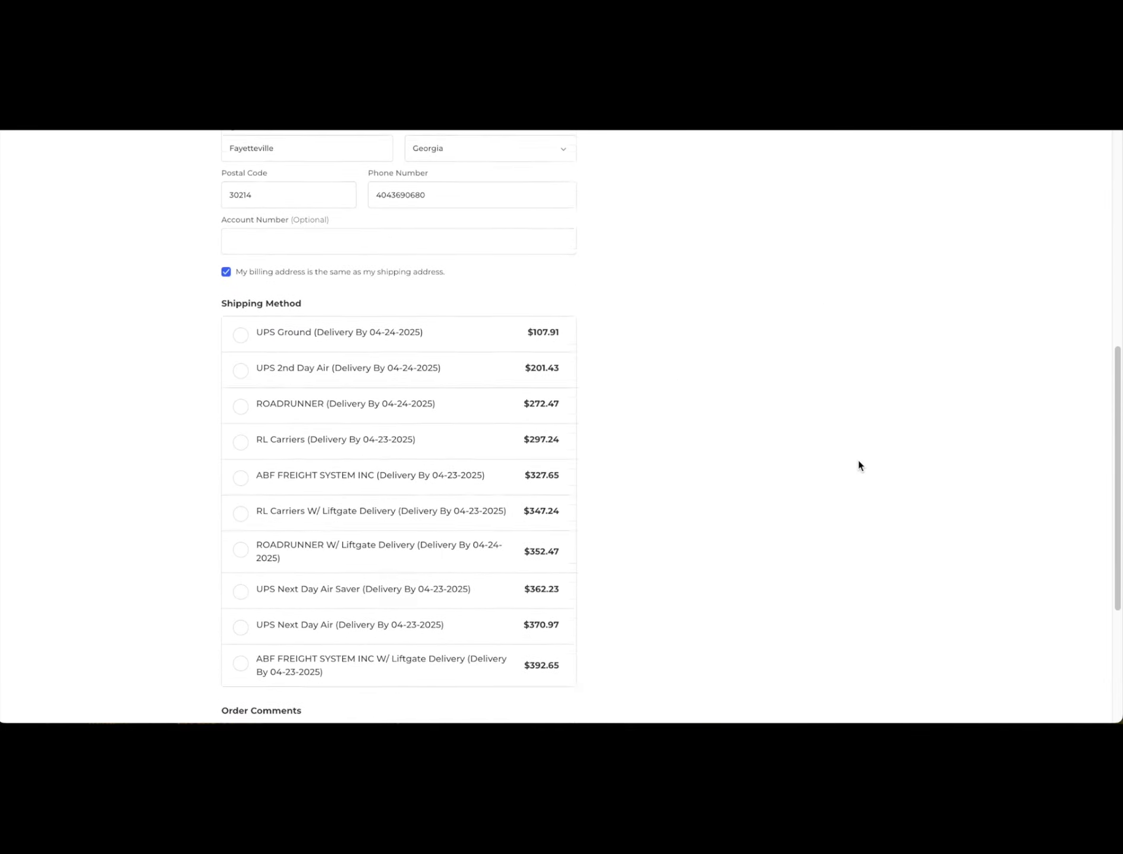